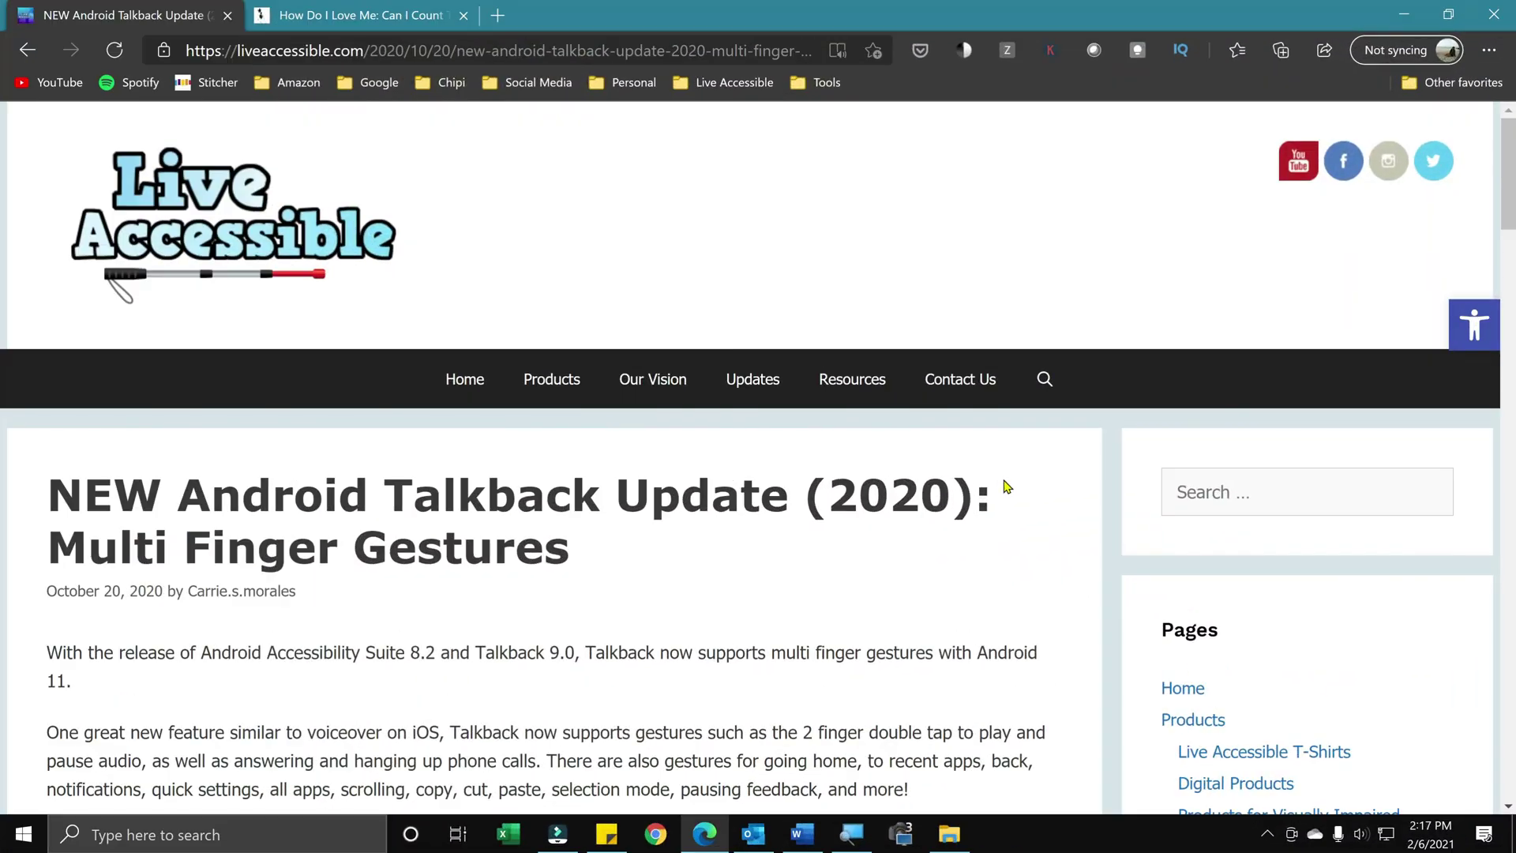
Start Read aloud on the Live Accessible article from its title with Ctrl+Shift+U.
key("Tab")
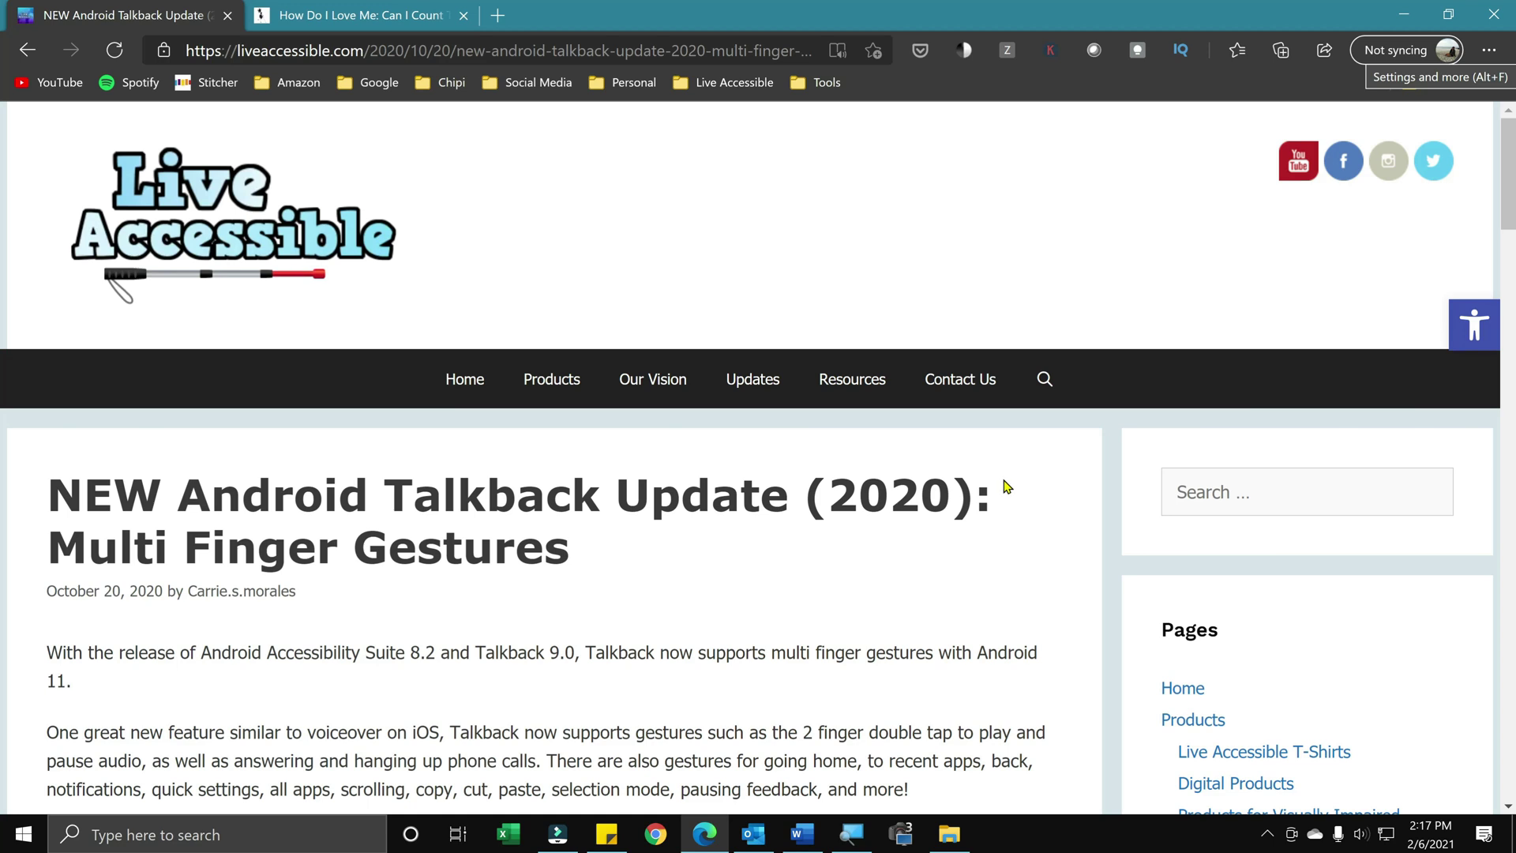
scroll(1007, 436, "down", 3)
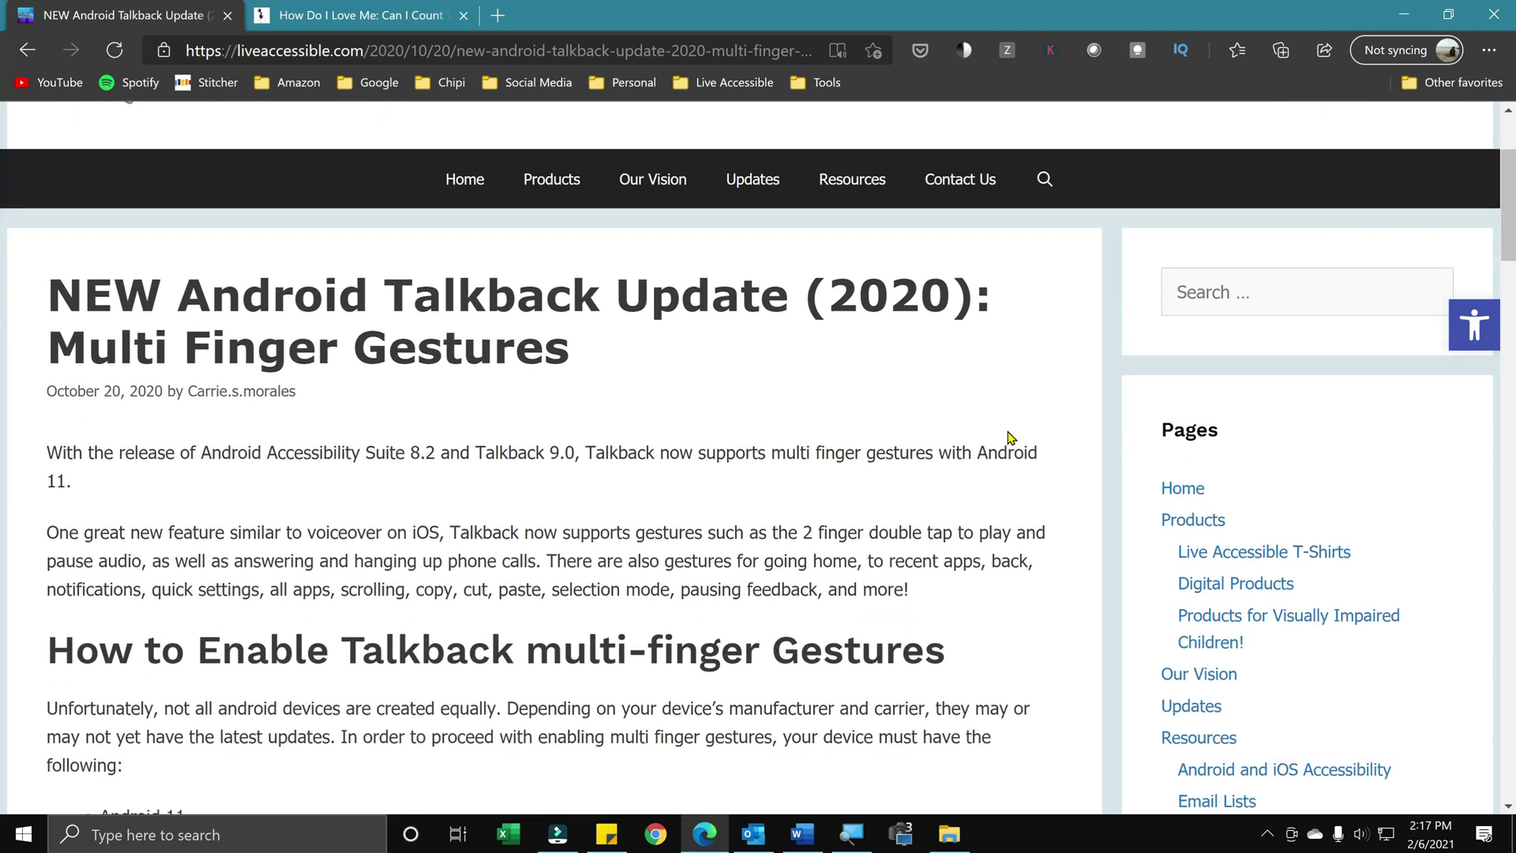
scroll(1007, 436, "up", 3)
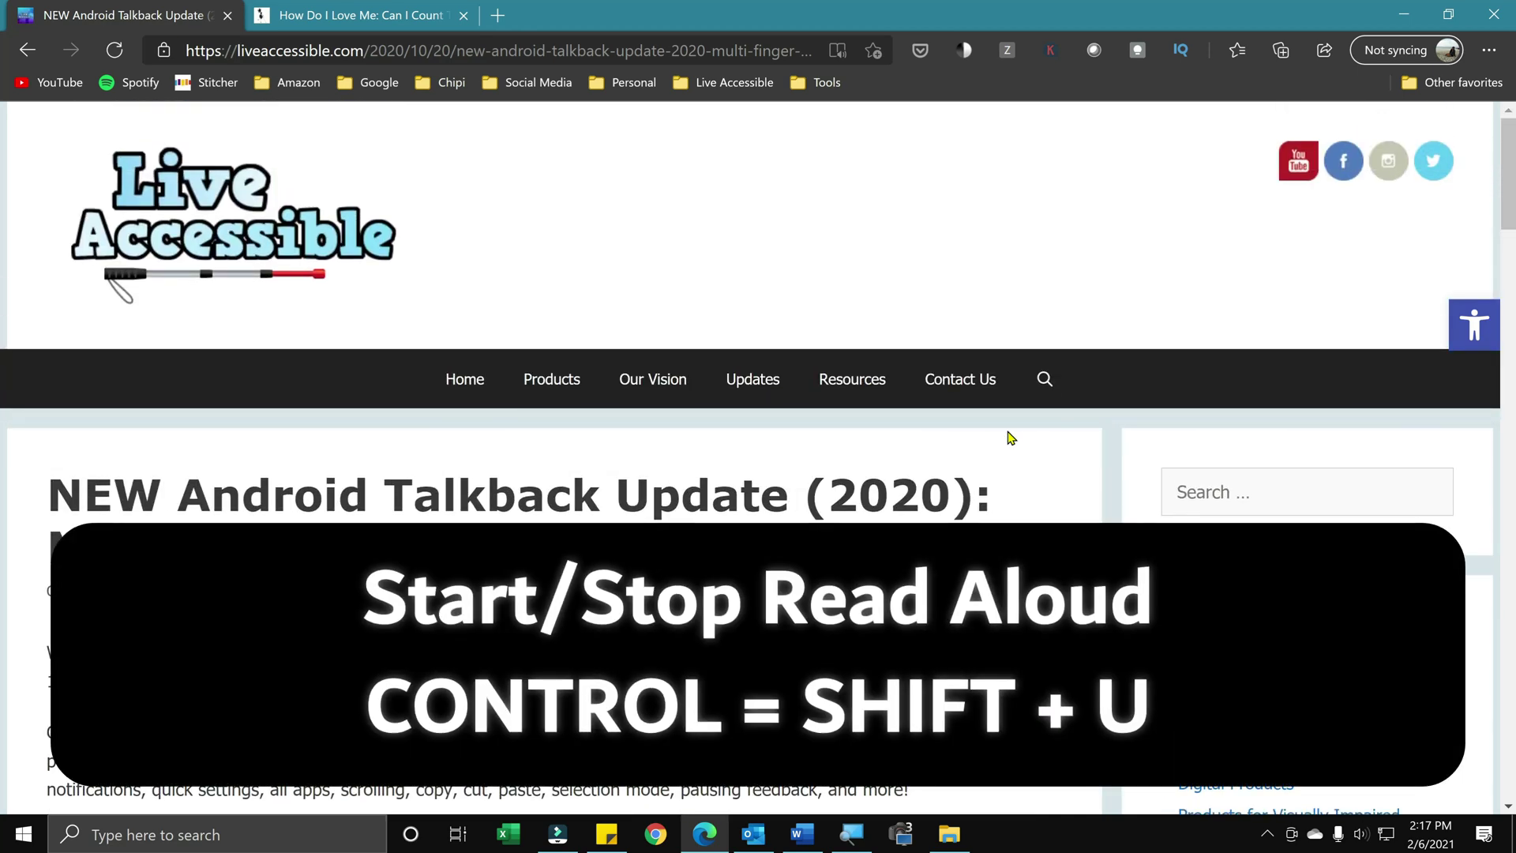
key("ctrl+shift+u")
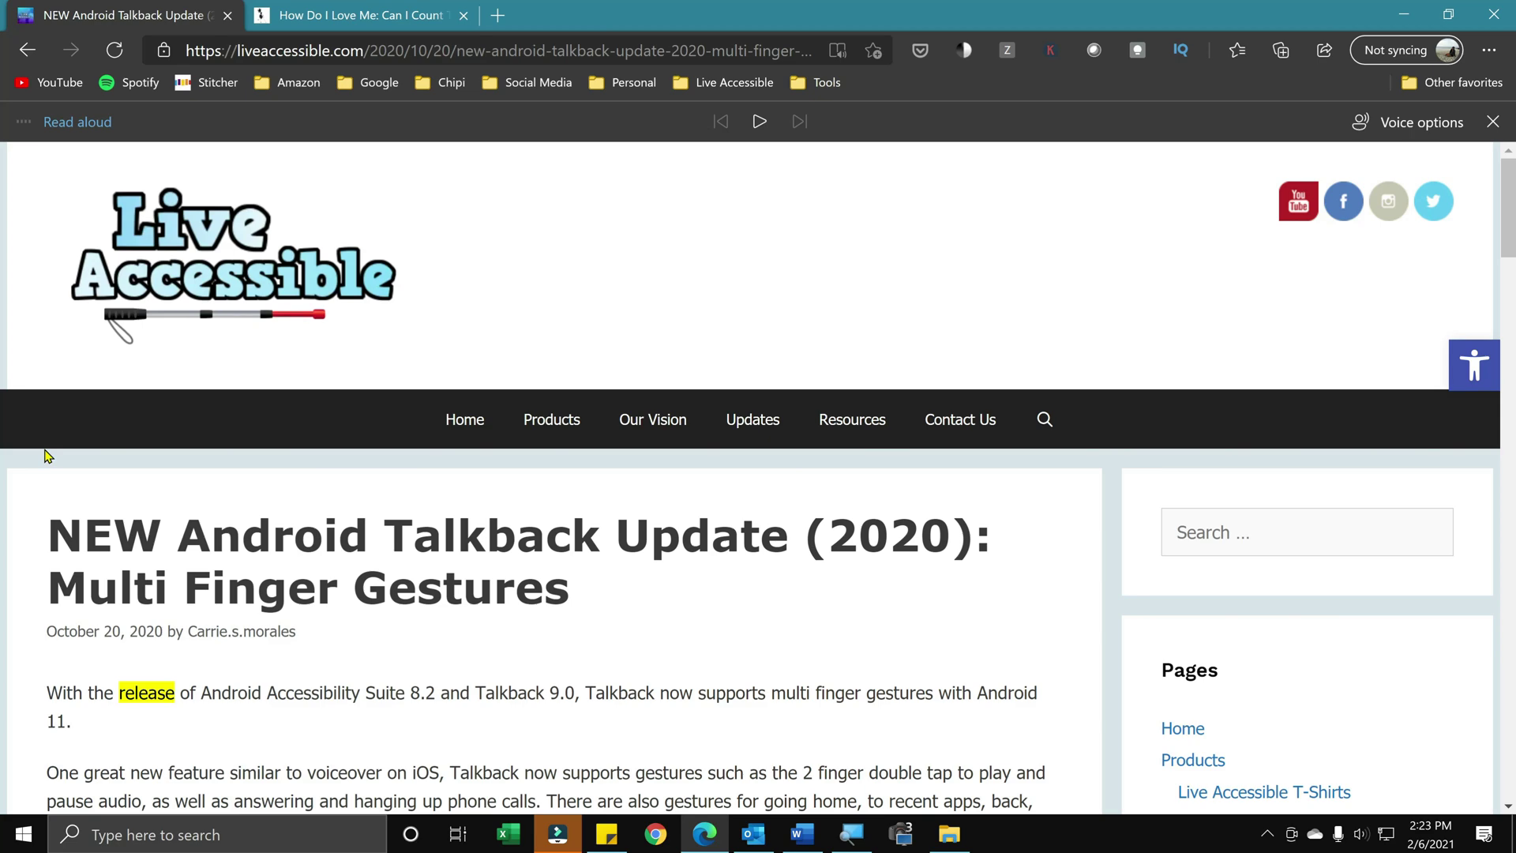
Resume reading, jump to the How to Enable Talkback multi-finger Gestures heading, then pause.
key("space")
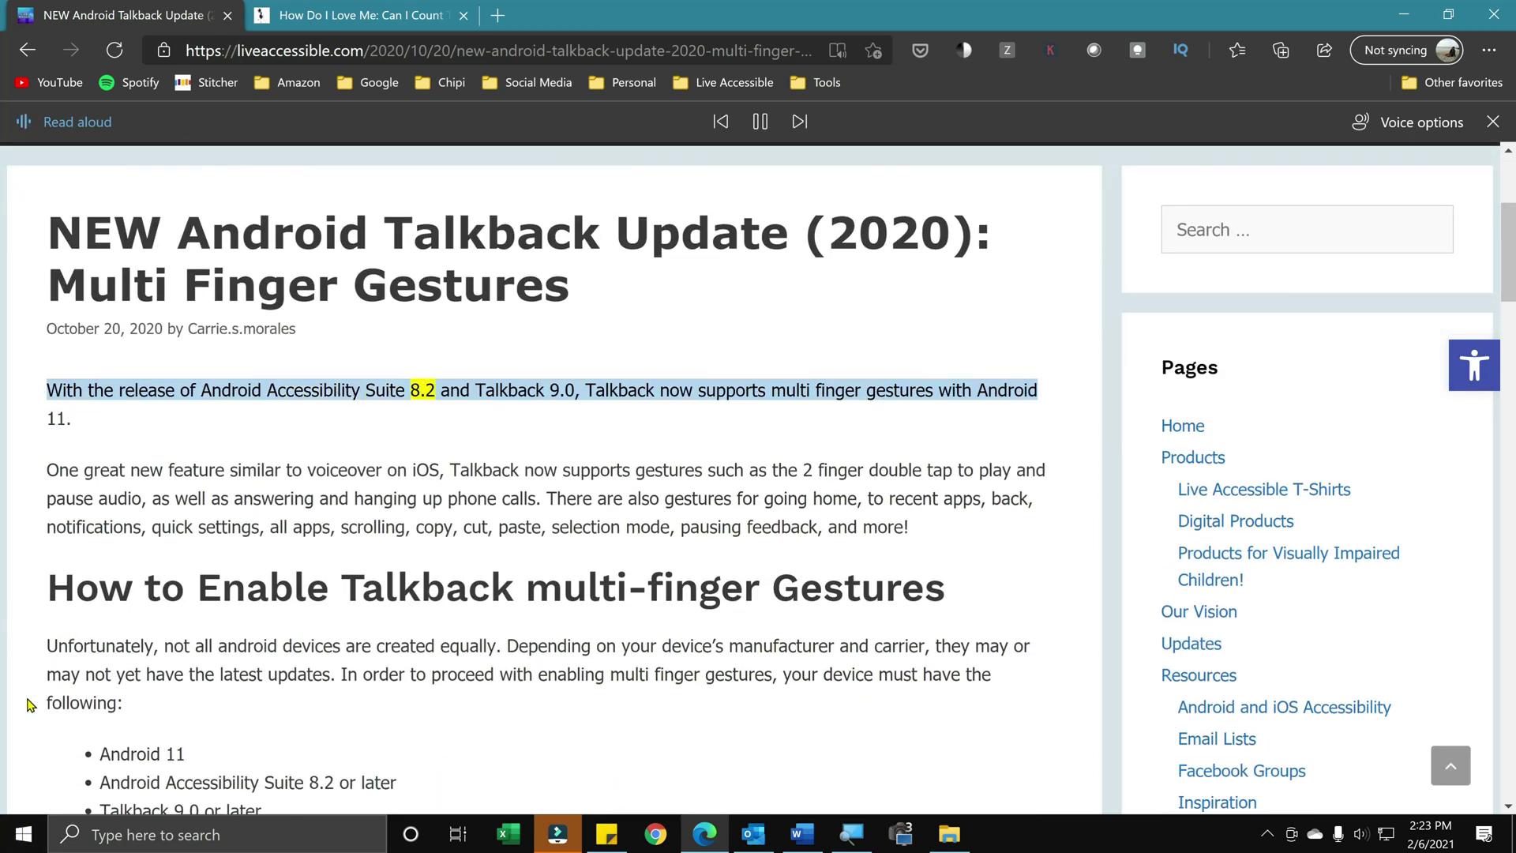
left_click(32, 592)
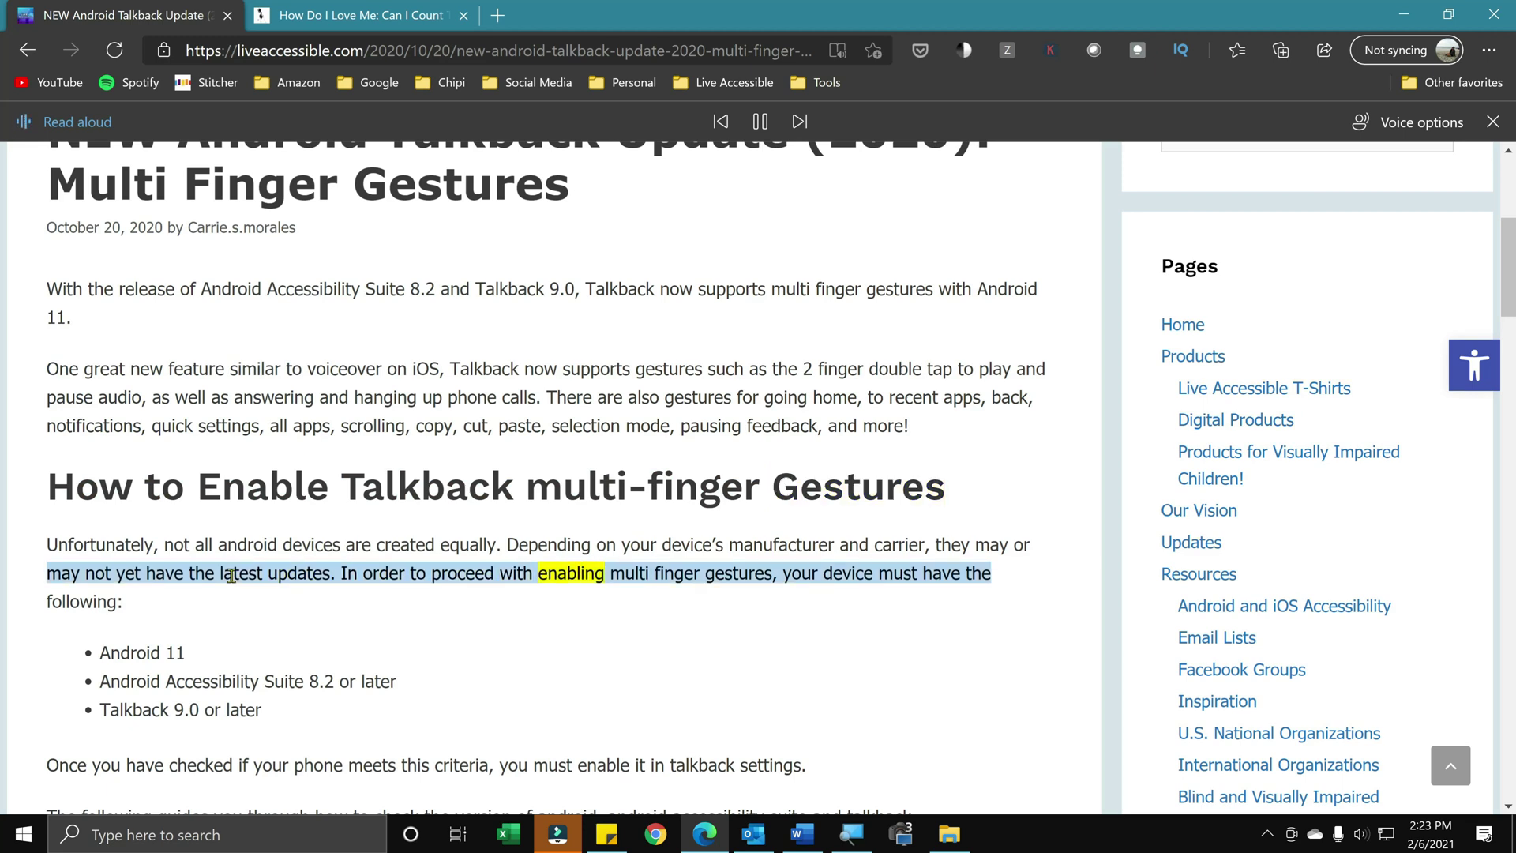
key("space")
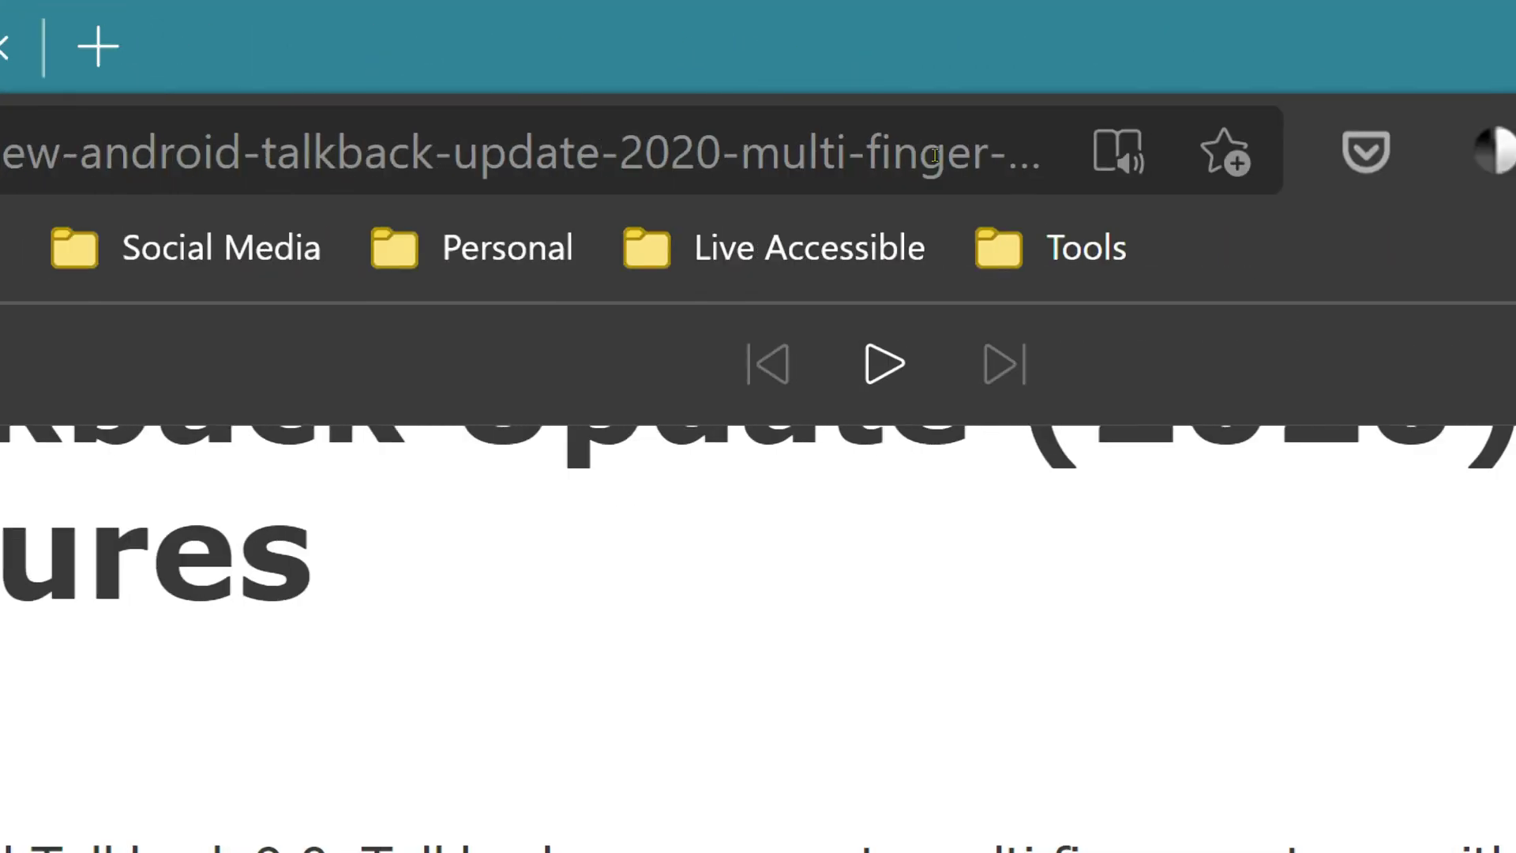
Resume Read aloud on the paused Talkback article.
key("ctrl+shift+u")
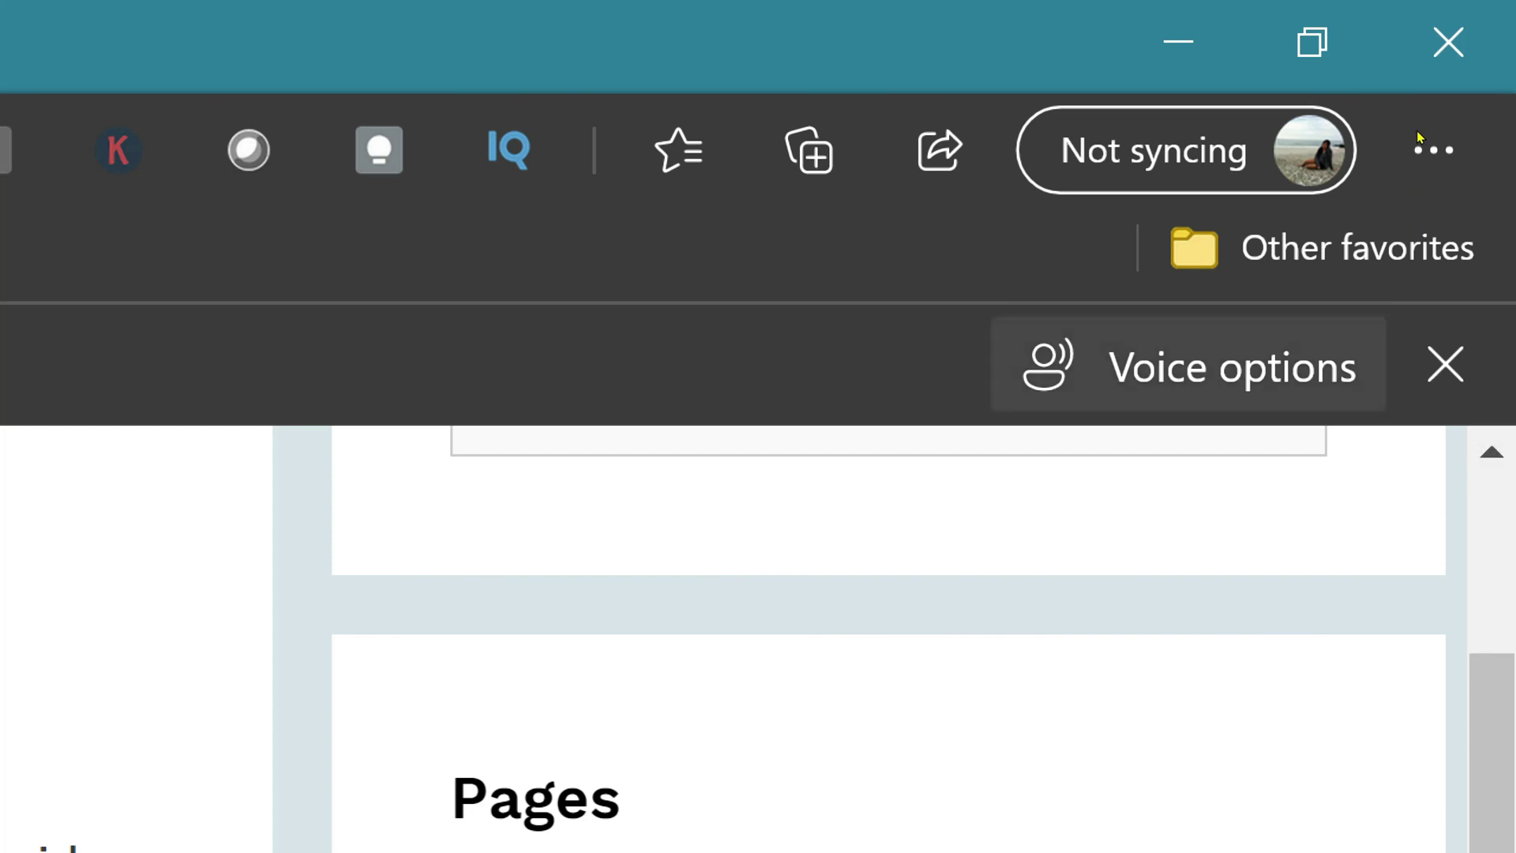
Switch the read-aloud voice to Microsoft David - English (United States), then play and pause it.
key("Return")
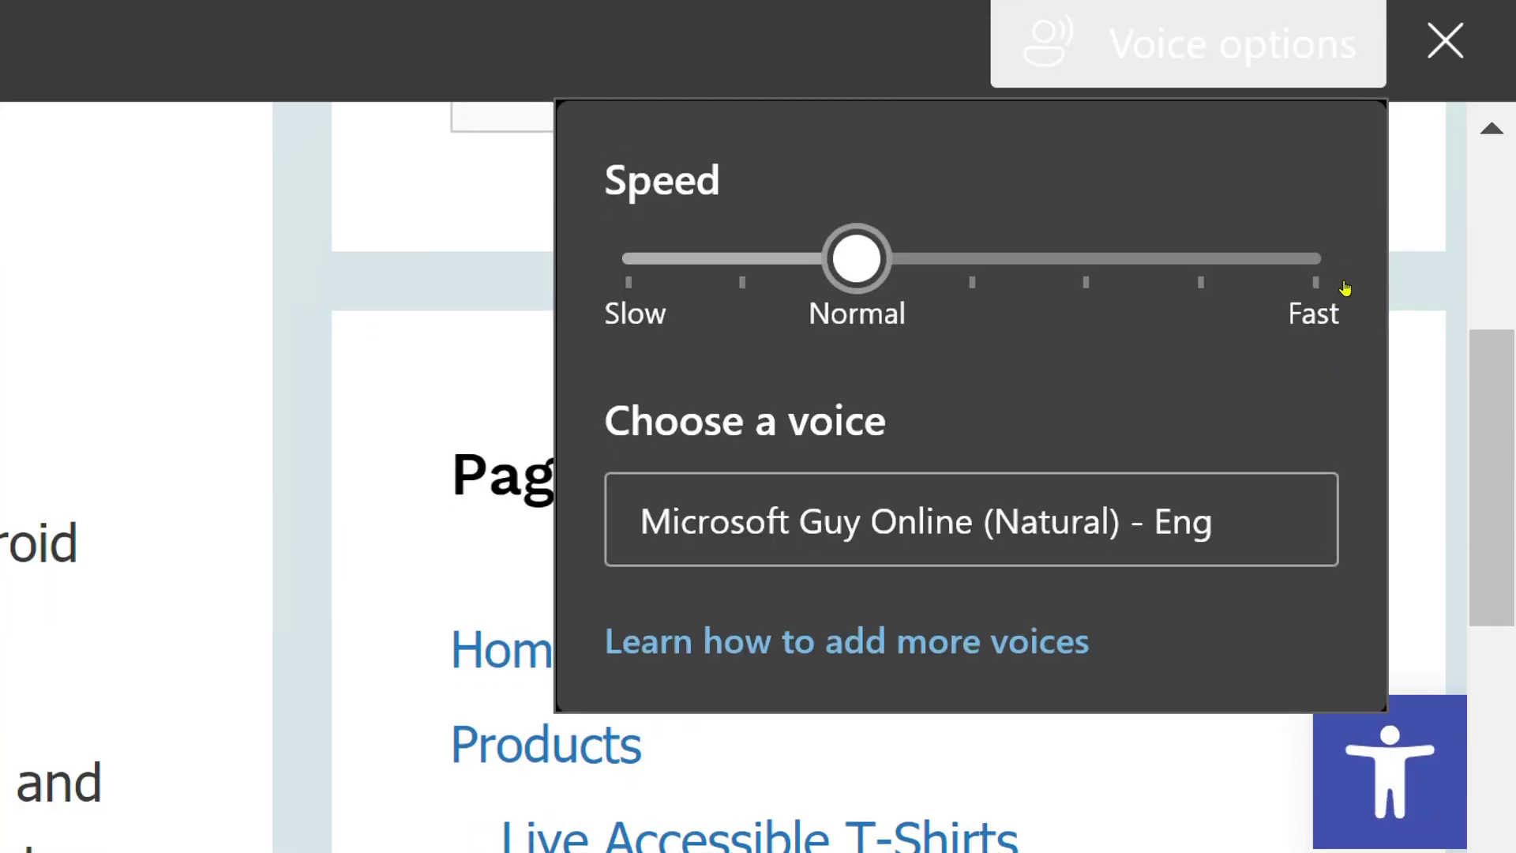
left_click(1338, 514)
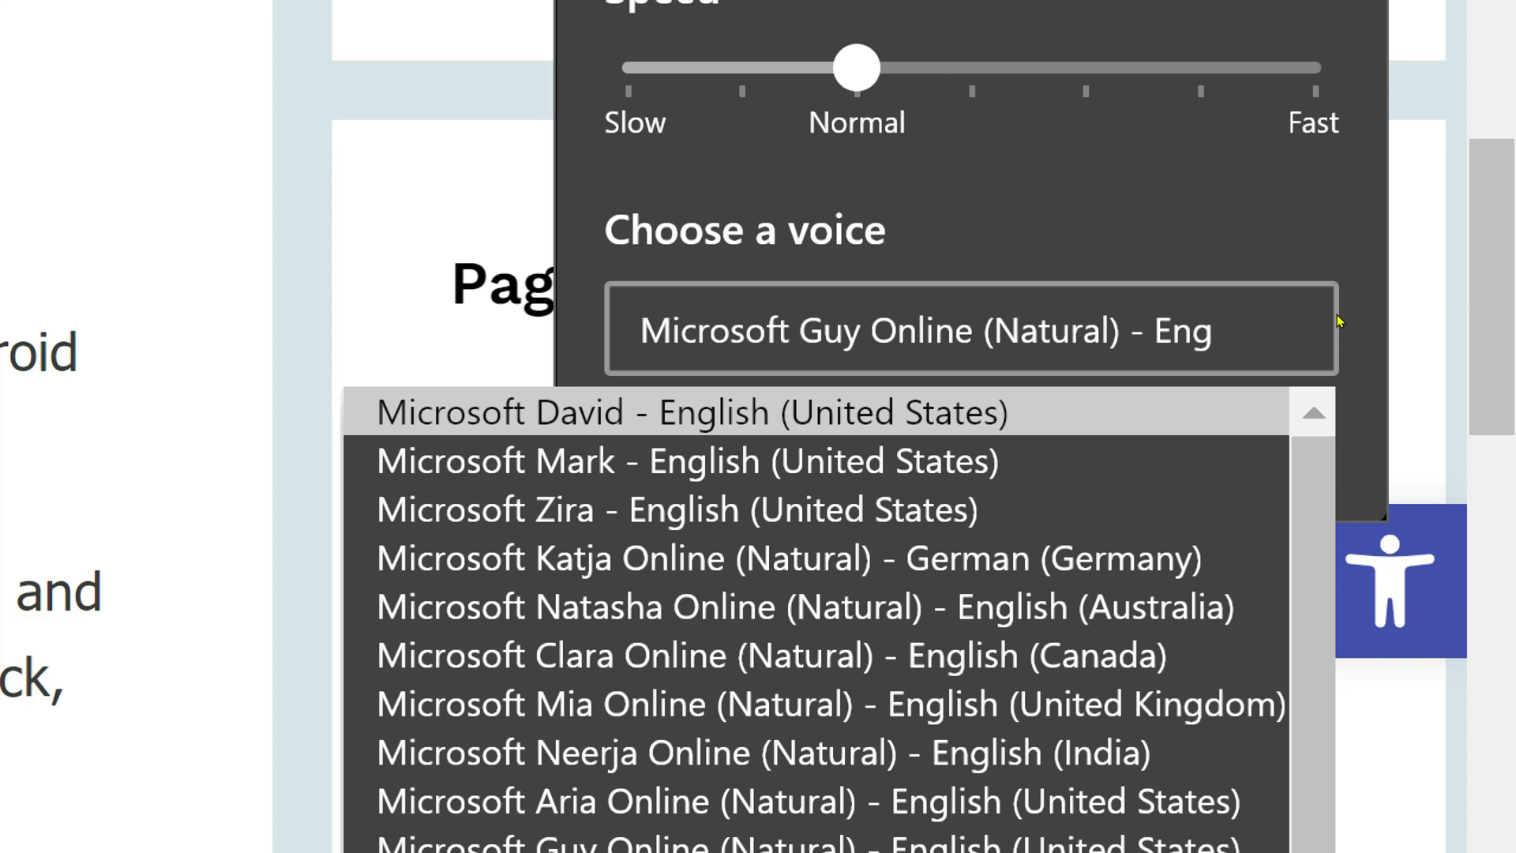
key("Return")
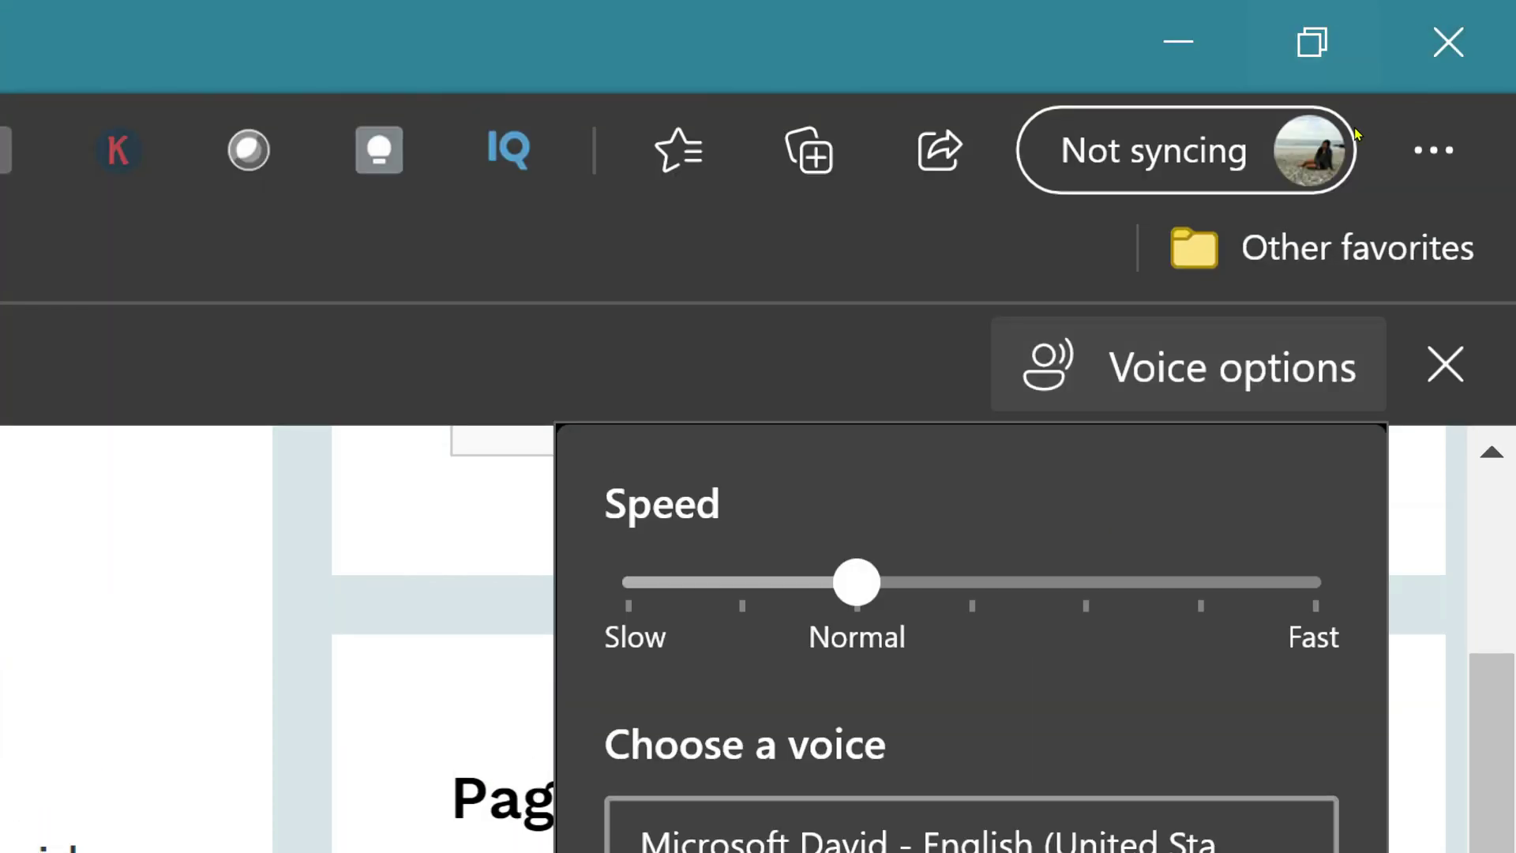
key("Escape")
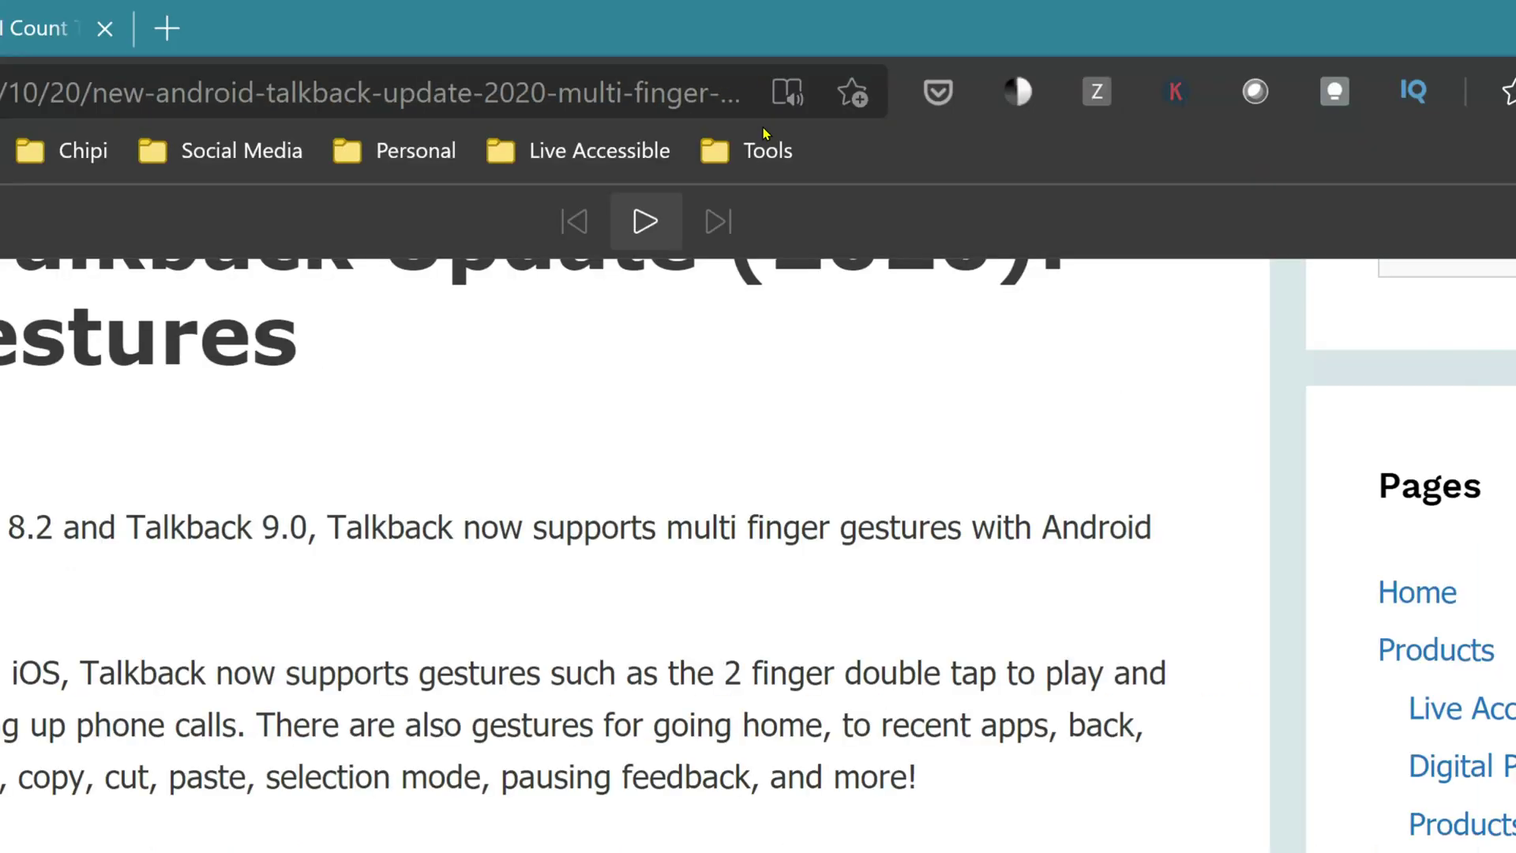
left_click(645, 367)
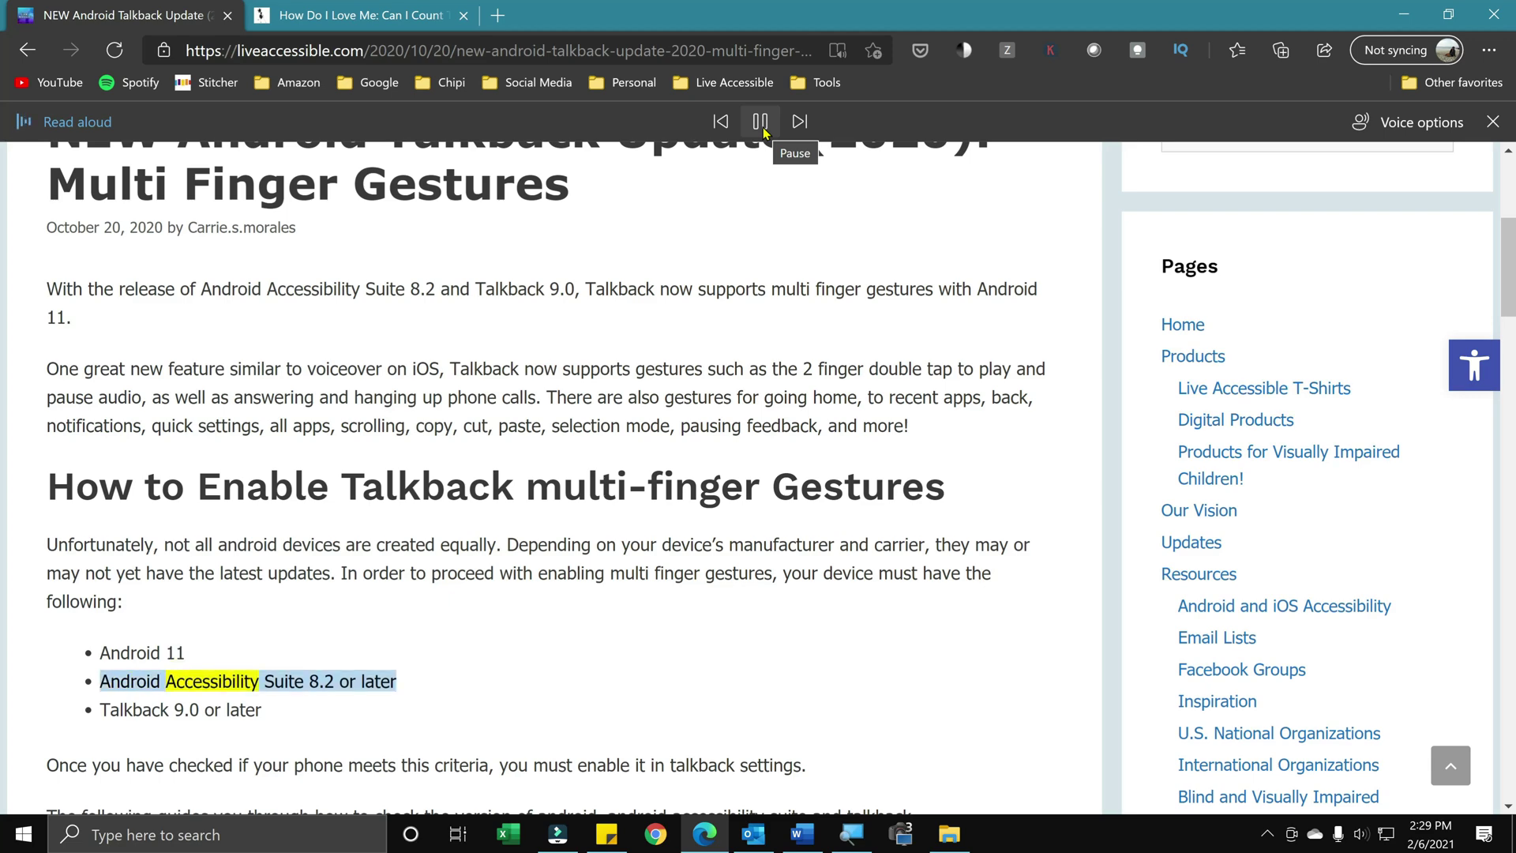
left_click(763, 131)
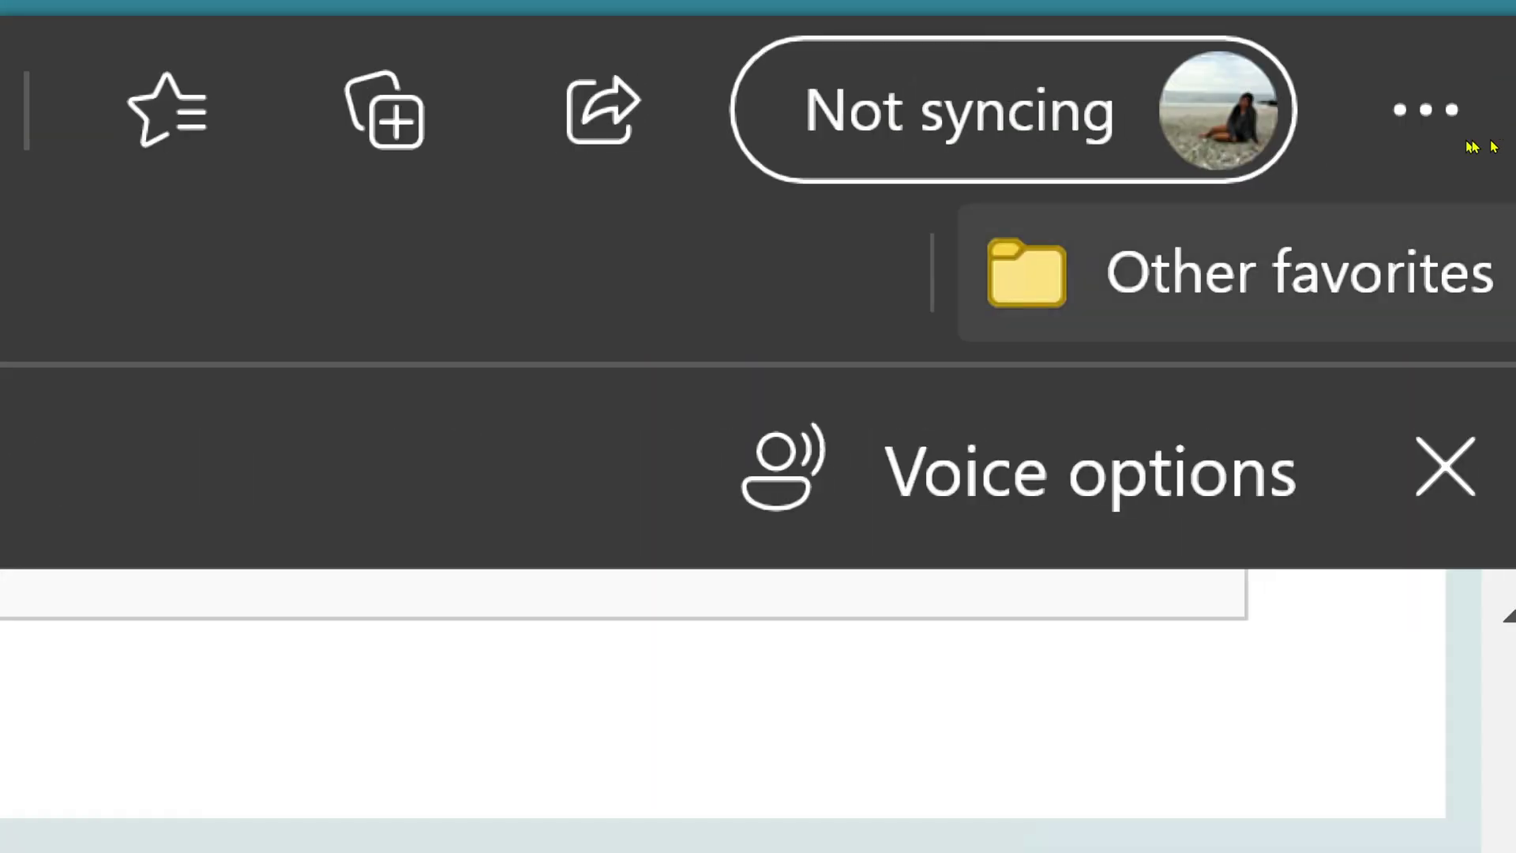
Browse the other available voices, keeping Microsoft David selected.
left_click(1089, 472)
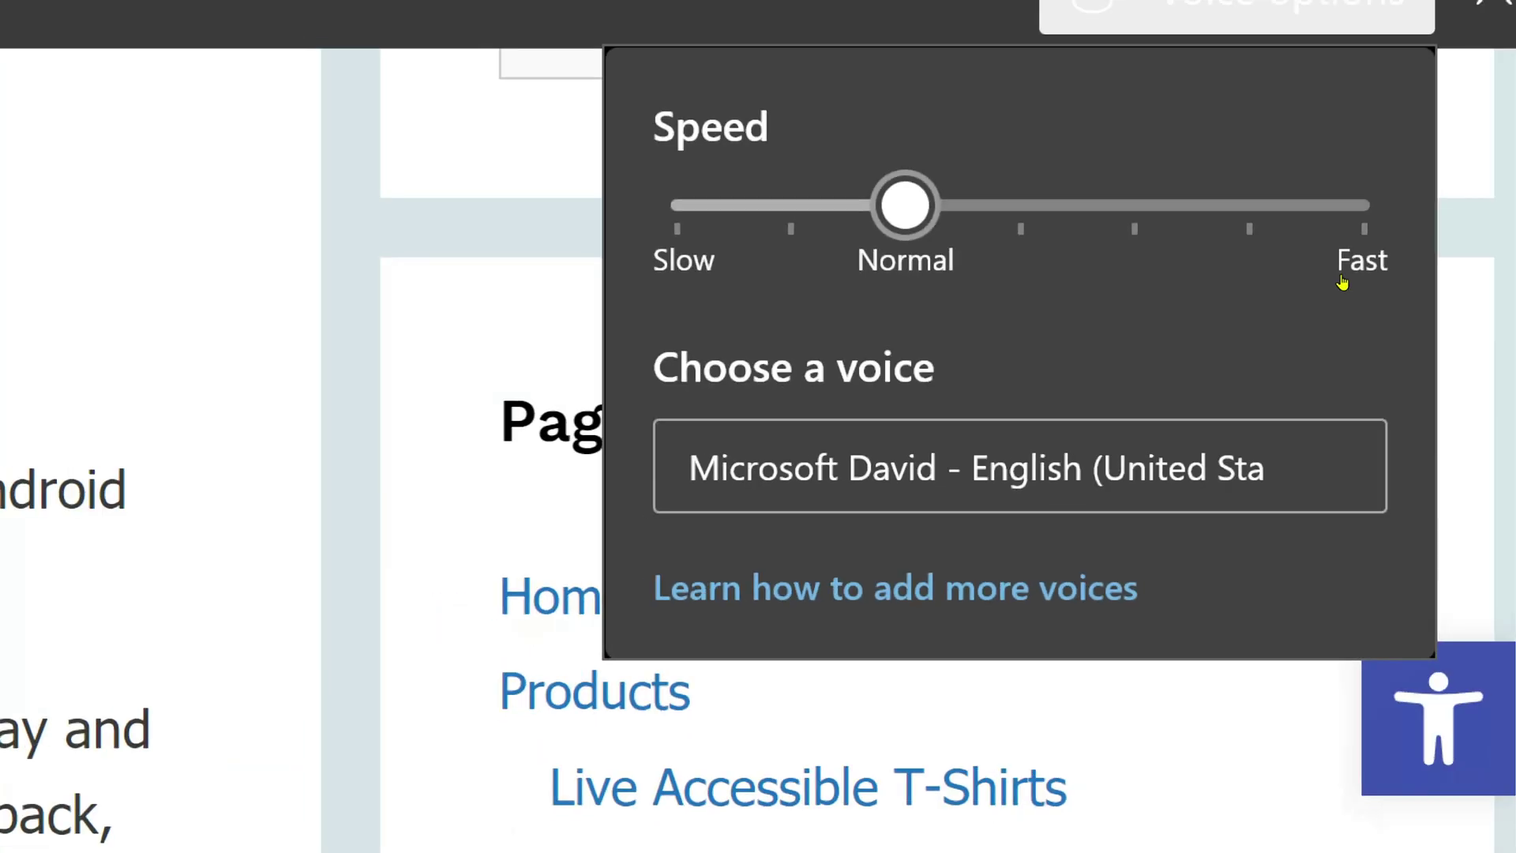
left_click(1169, 537)
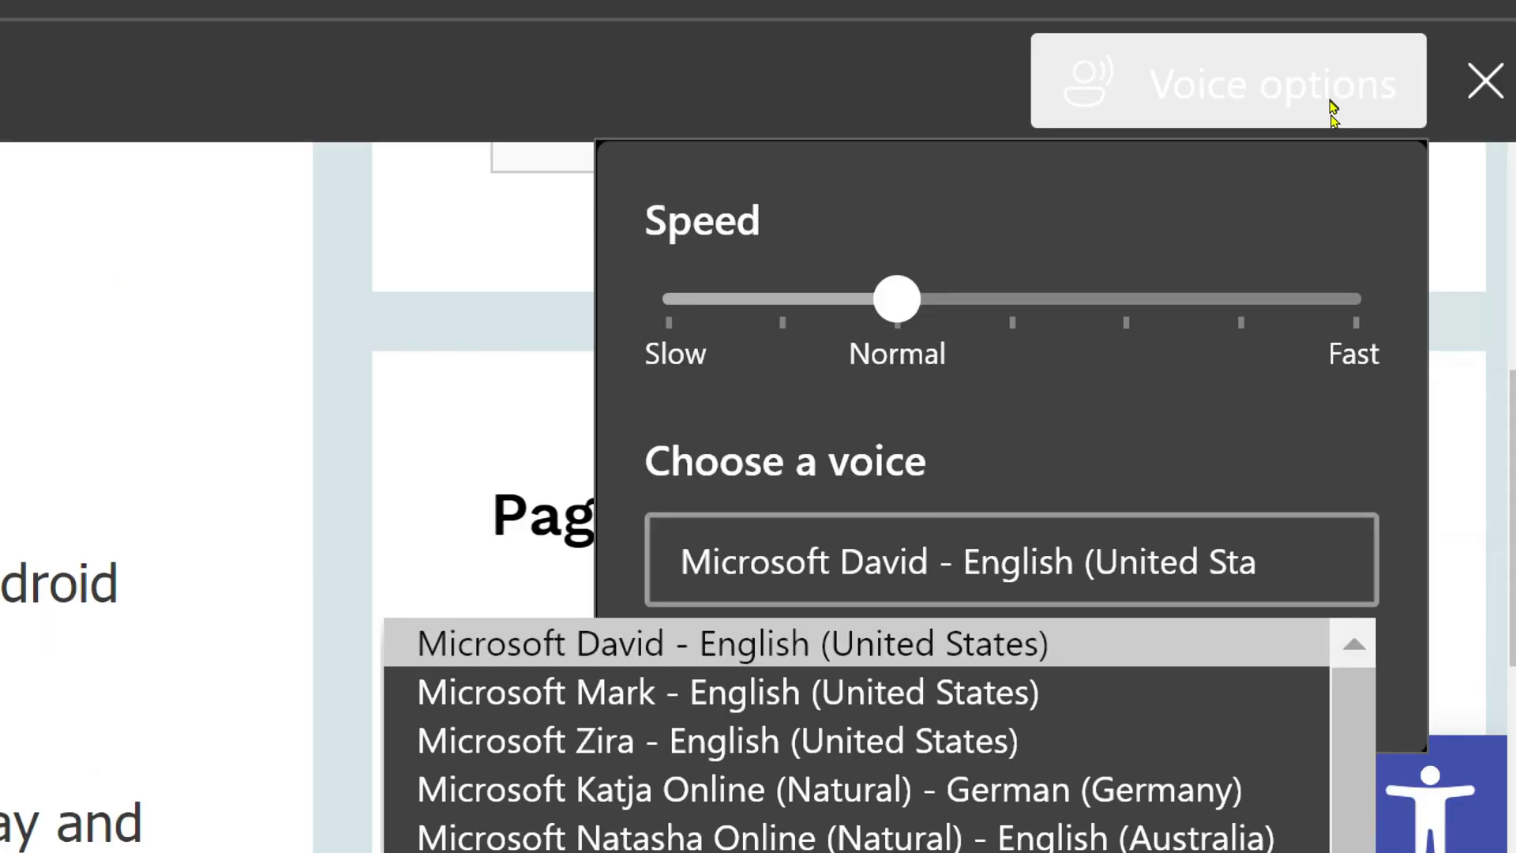
key("Down")
key("Down")
key("Down")
key("Down")
key("Down")
key("Down")
key("Down")
key("Down")
key("Down")
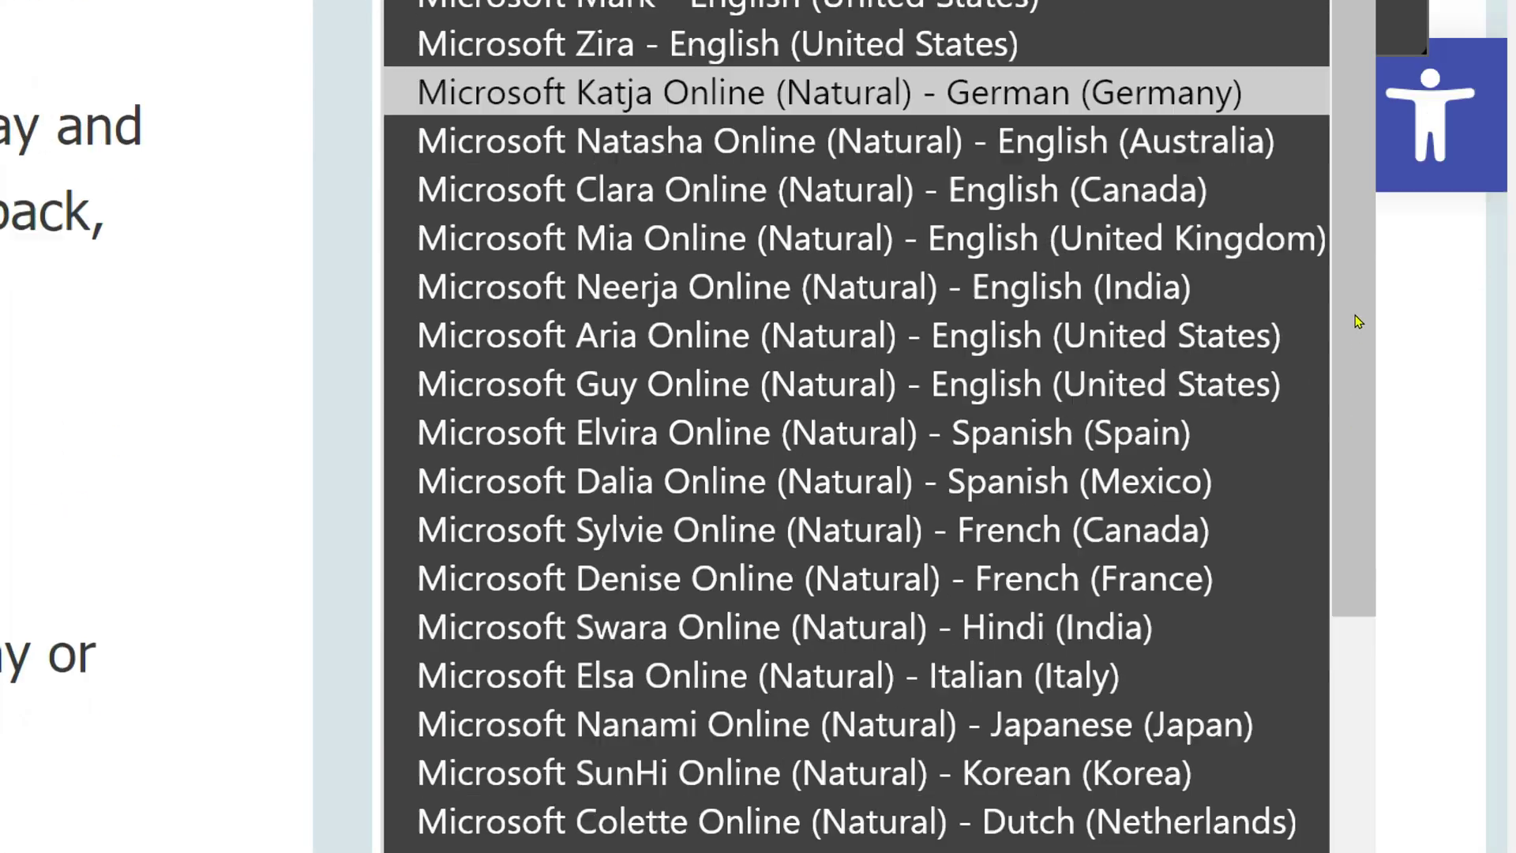
scroll(1353, 679, "down", 2)
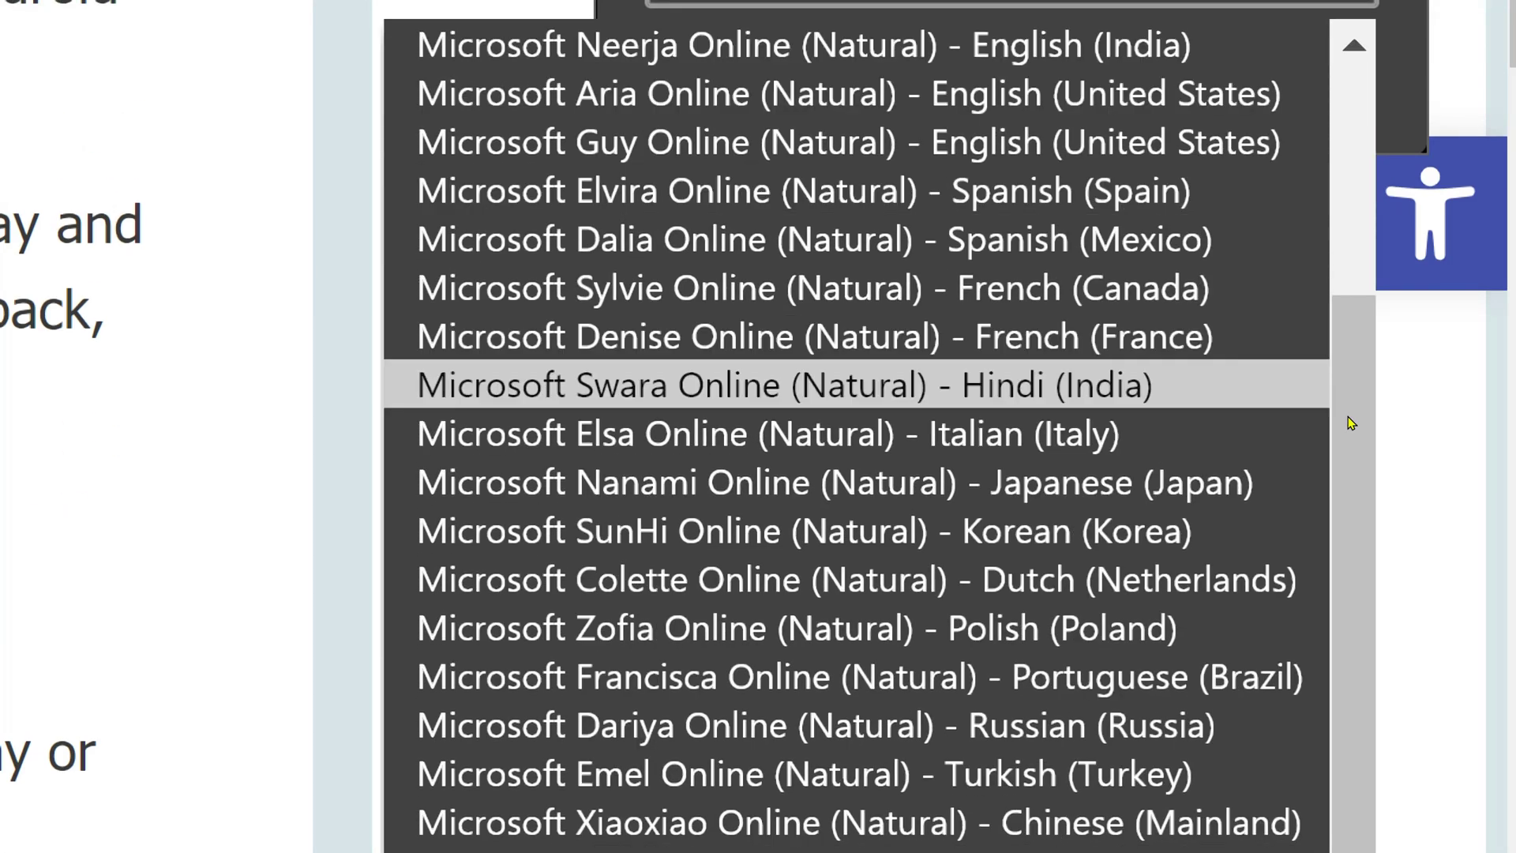
key("Up")
key("Escape")
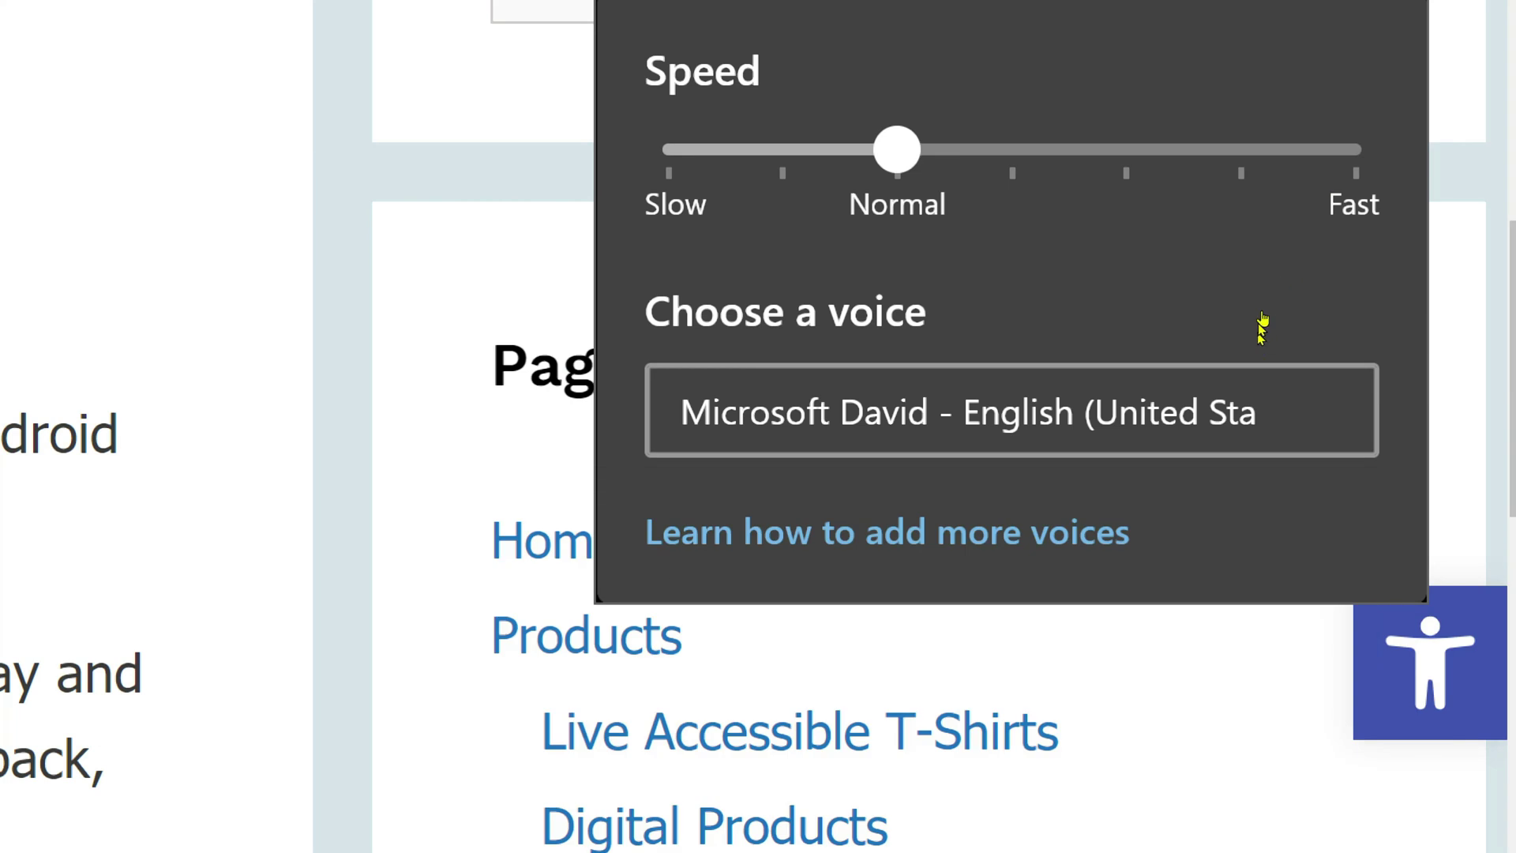
Leave the voice settings and restart Read aloud from the How to Enable heading.
left_click(1390, 251)
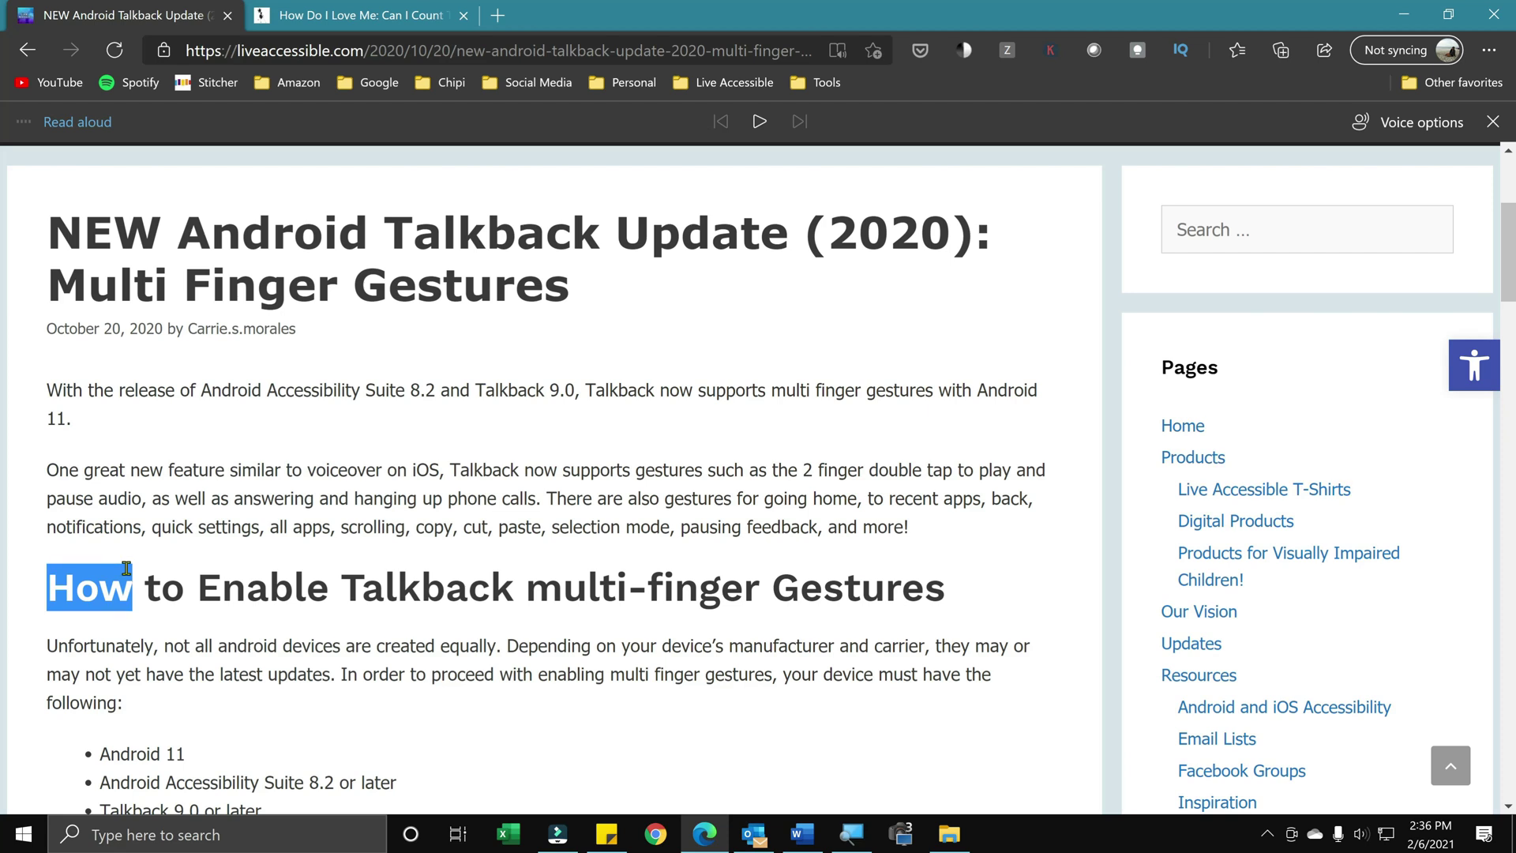
key("ctrl+shift+u")
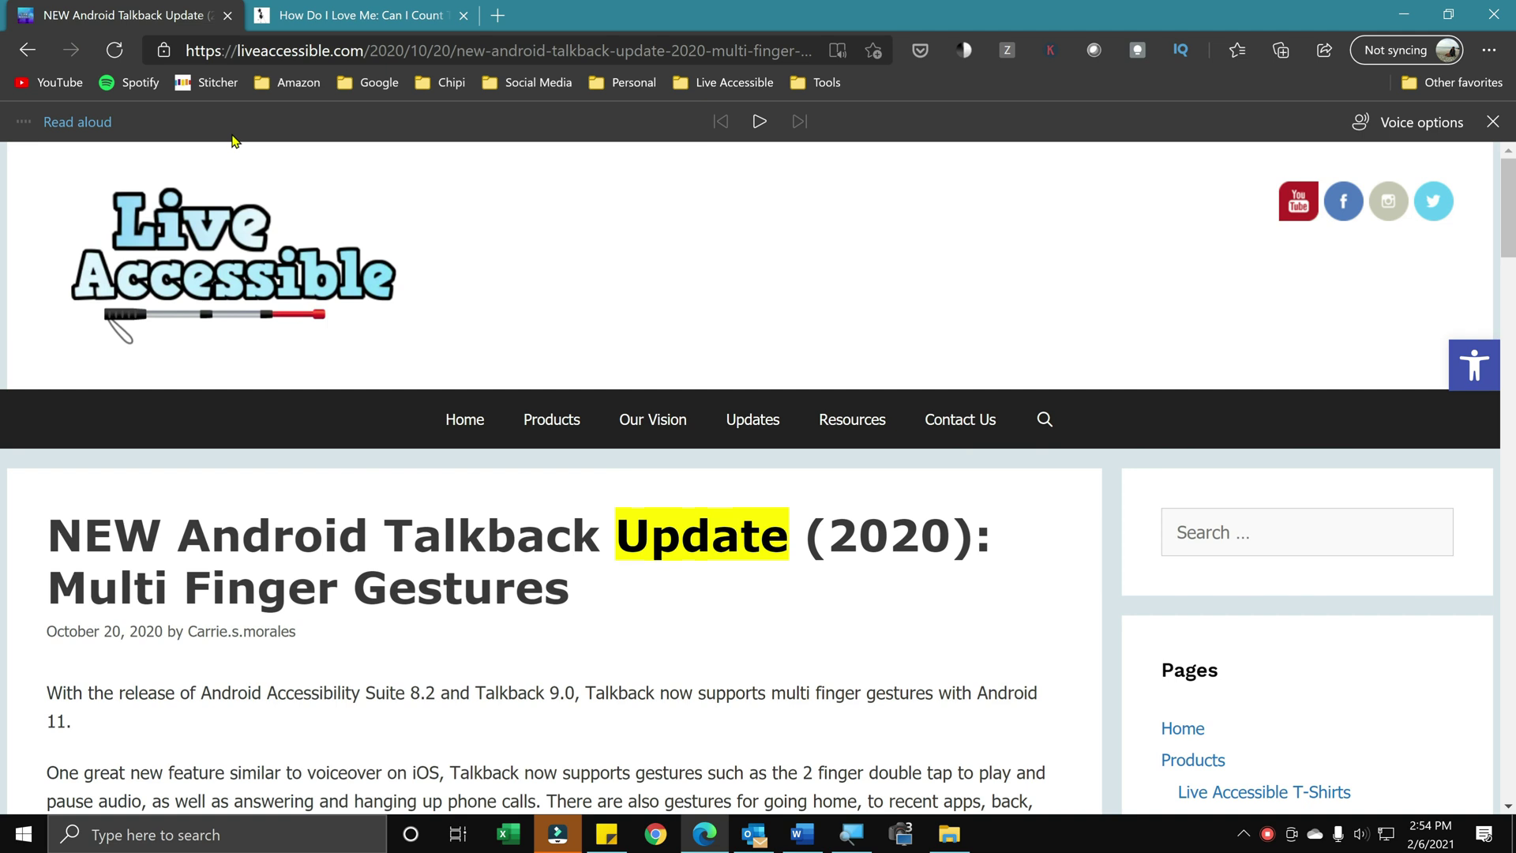
Move keyboard focus into the Read aloud bar, cycling through Voice options, Close and Play.
key("F6")
key("F6")
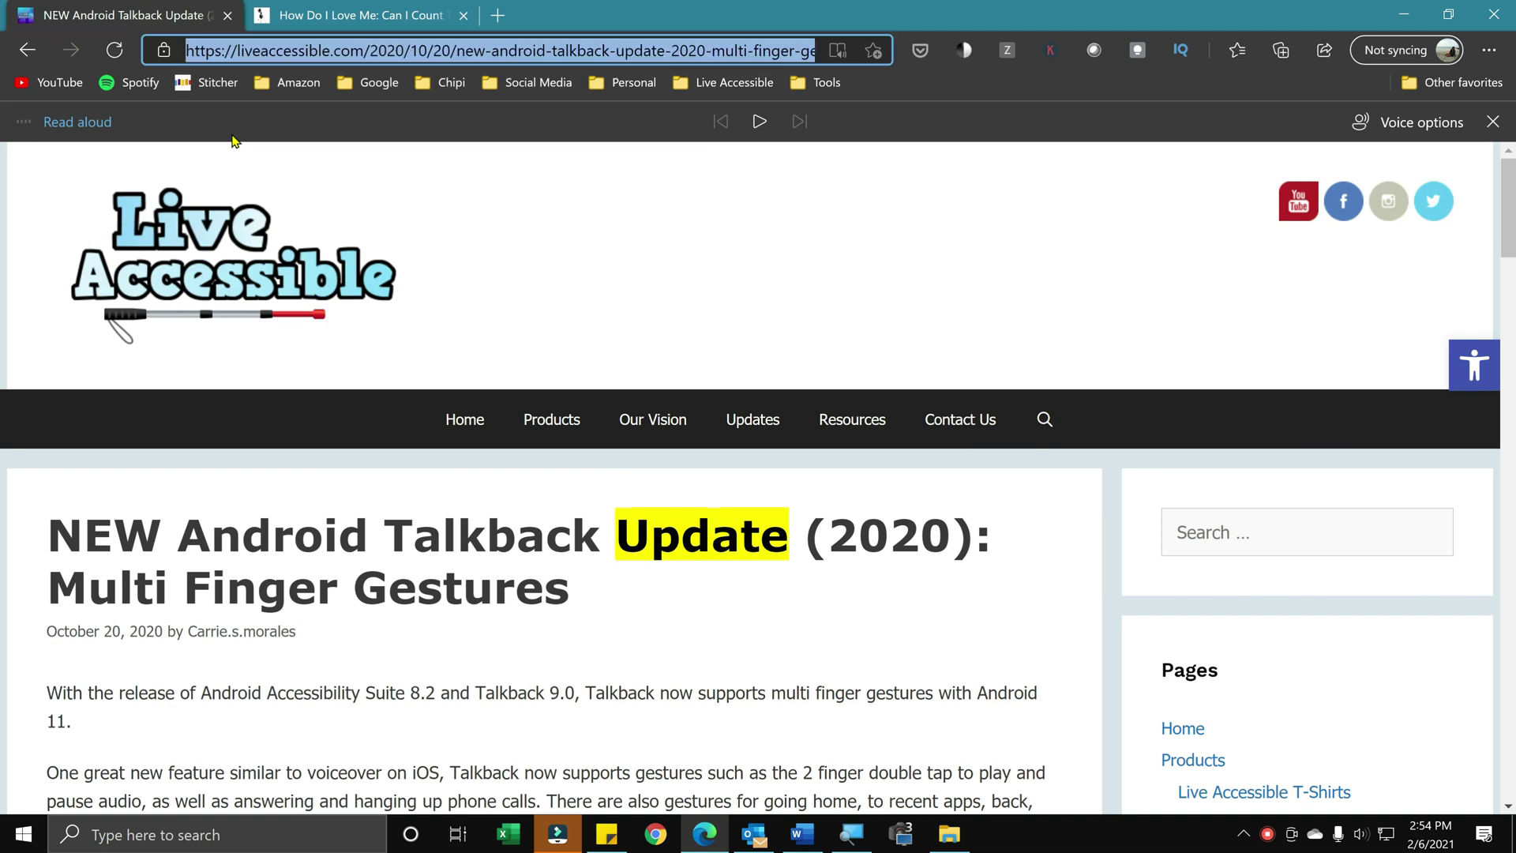
key("F6")
key("F6")
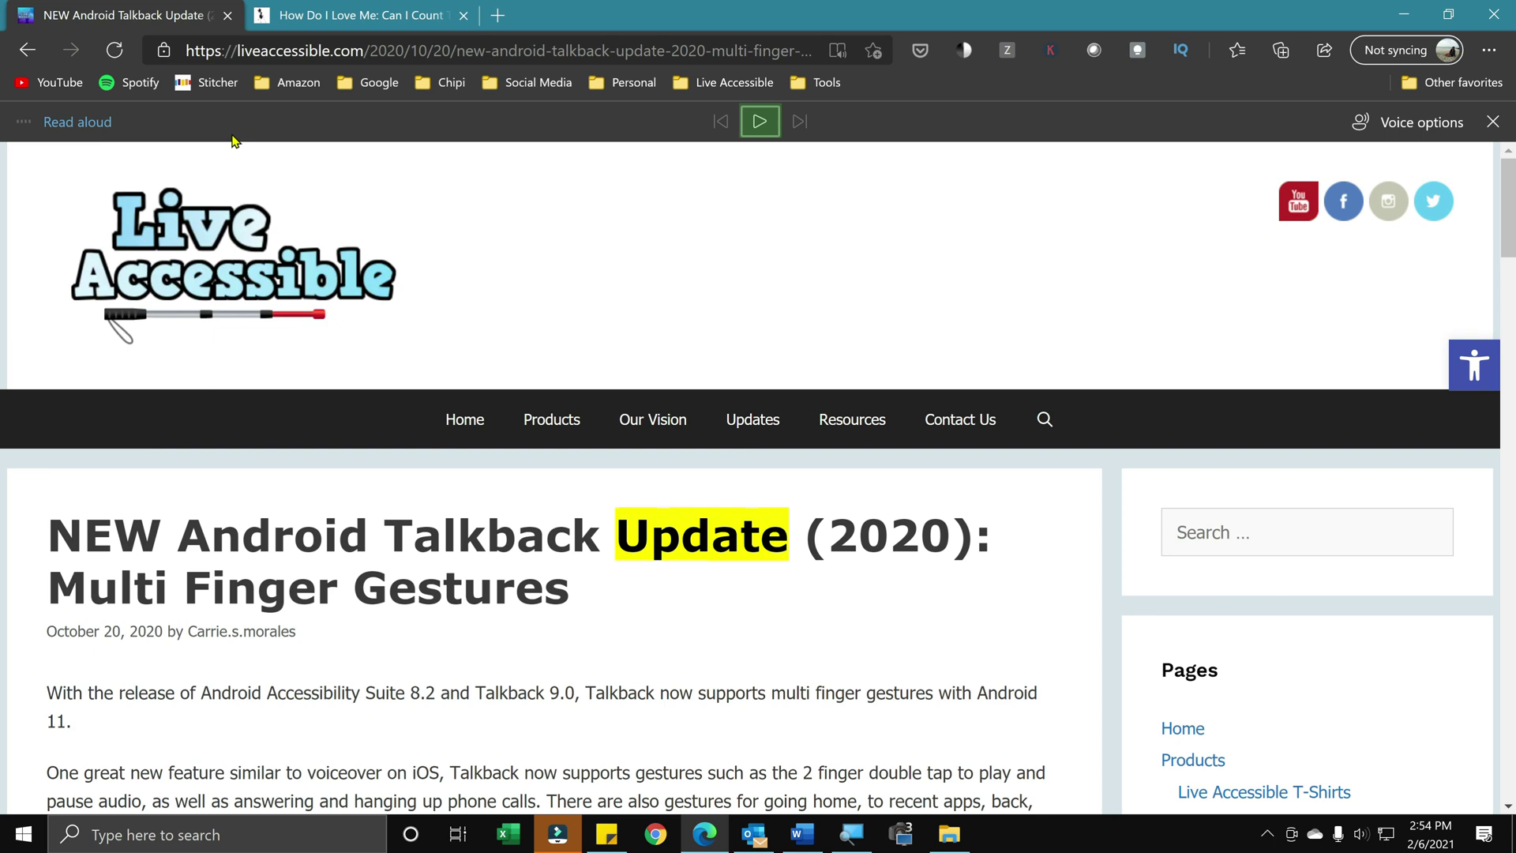
key("Tab")
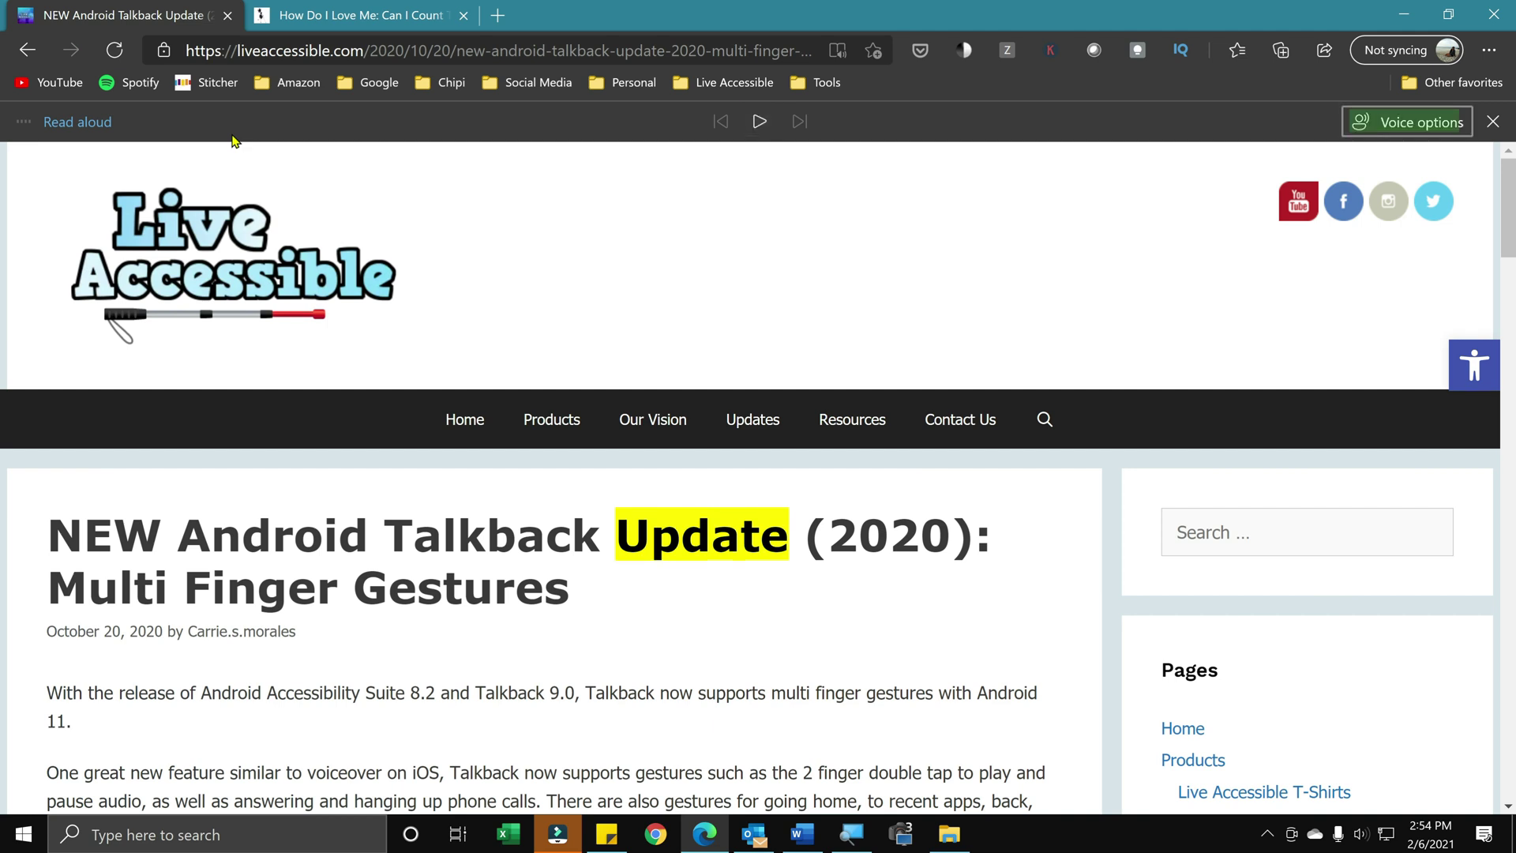
key("Tab")
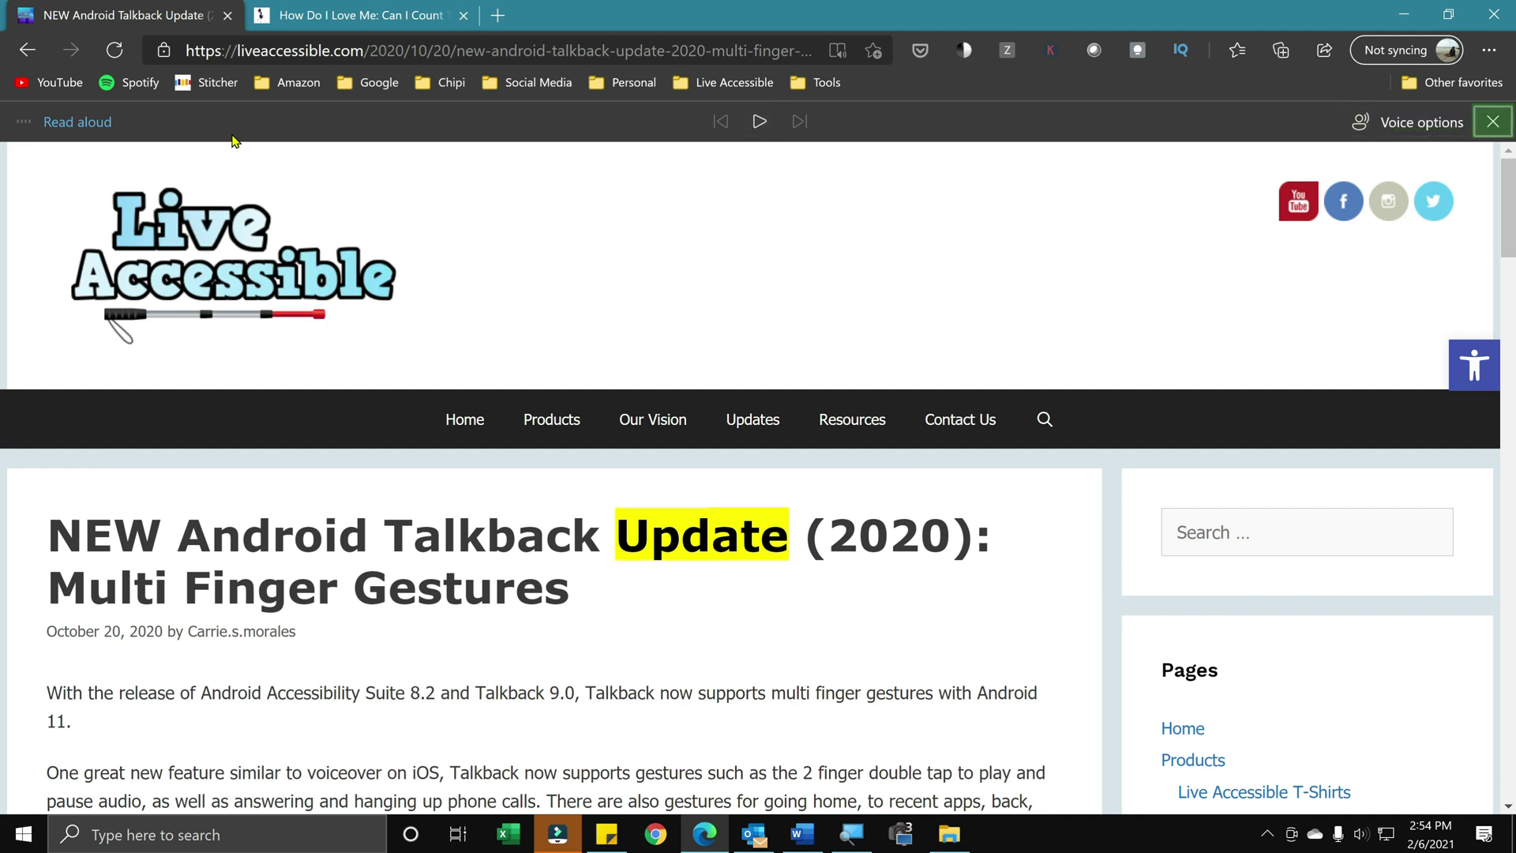
key("Tab")
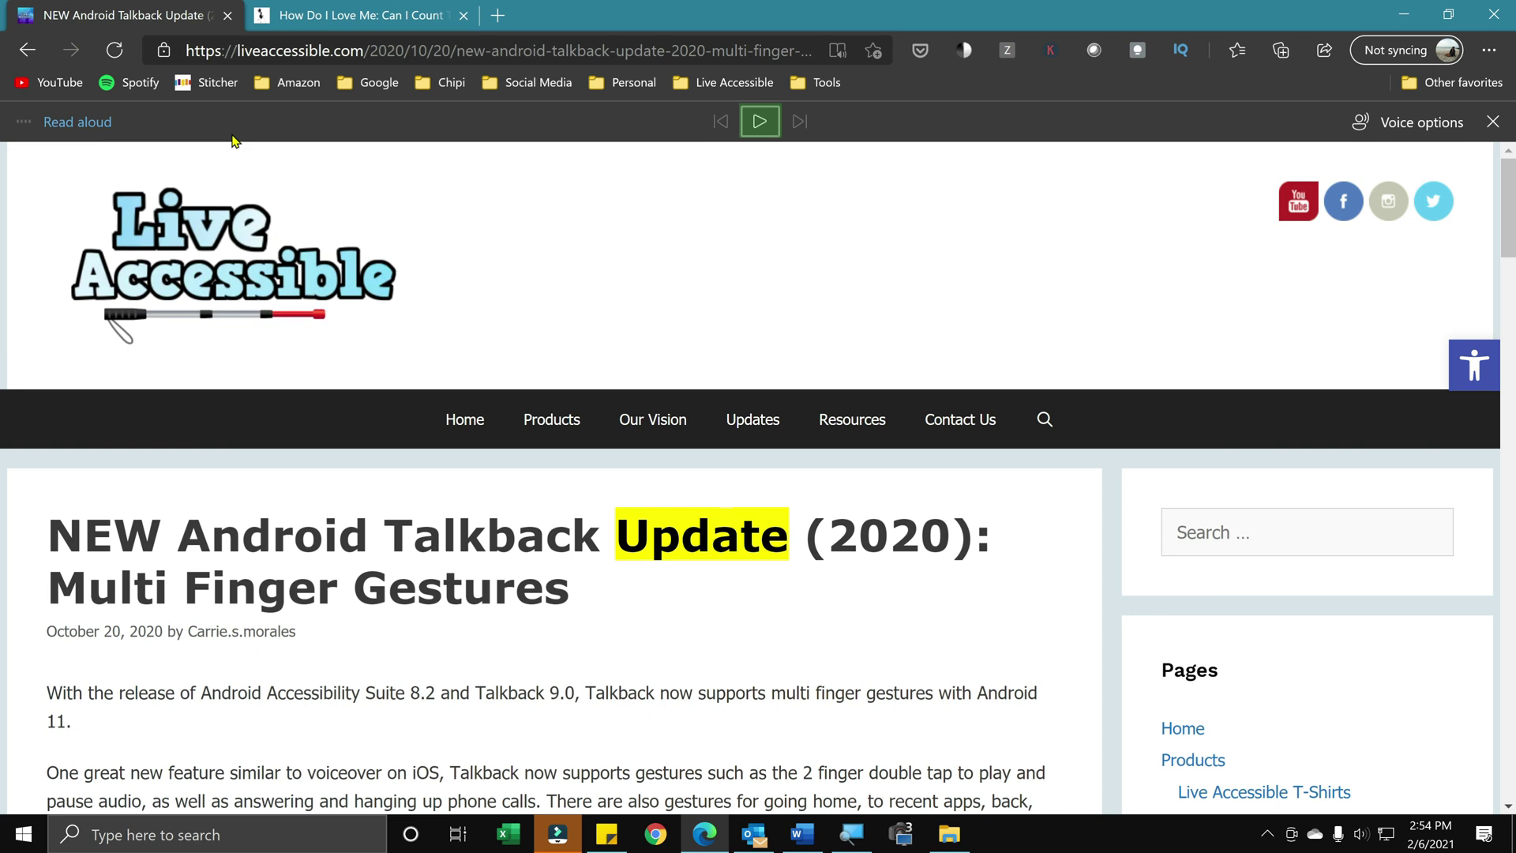
Play the article title aloud, then pause once reading reaches the article date.
key("space")
key("Tab")
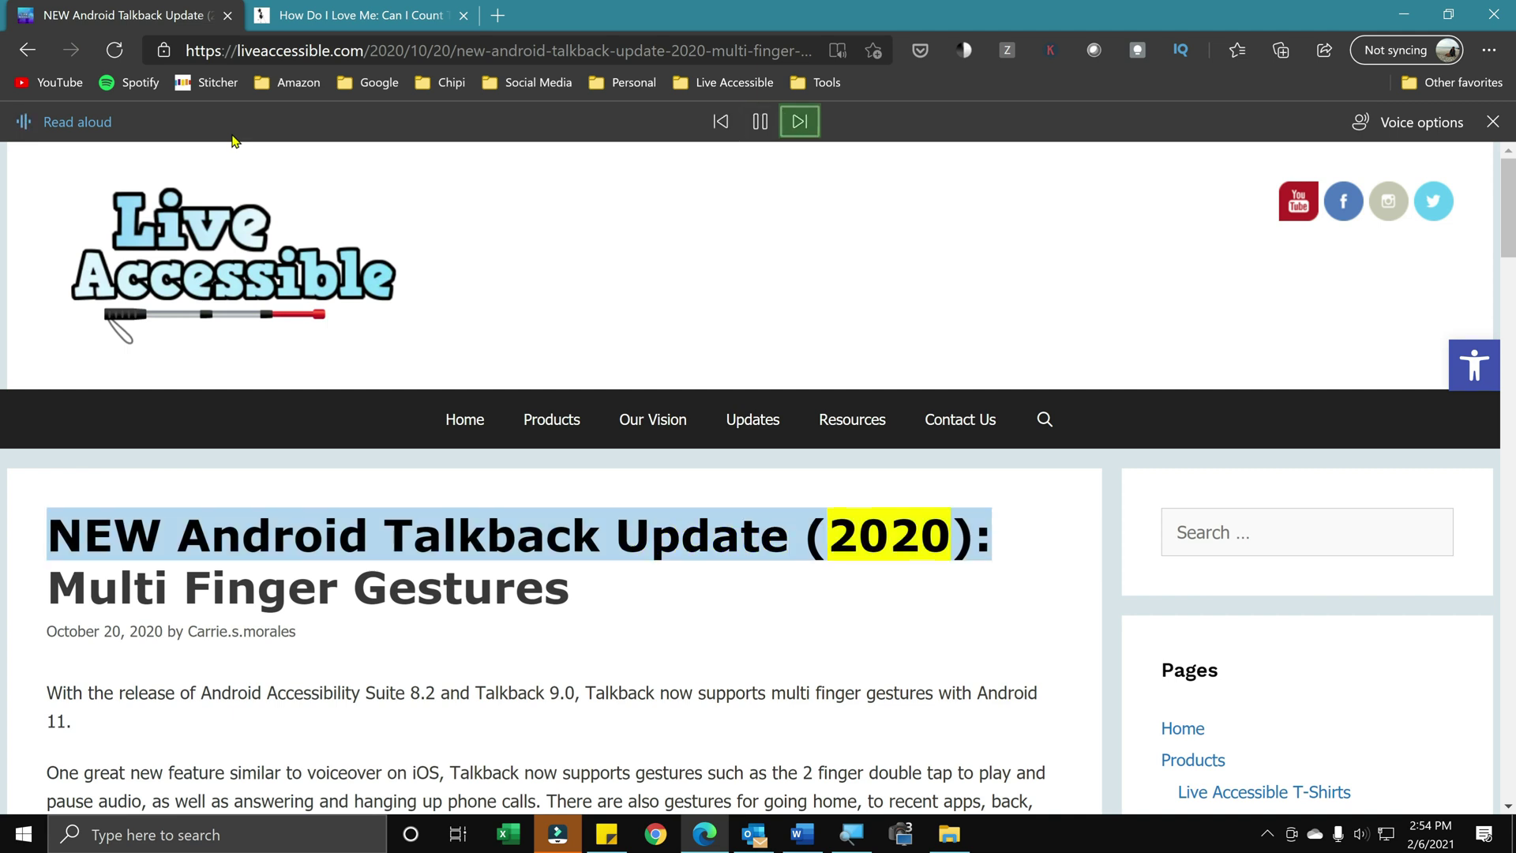
key("shift+Tab")
key("shift+Tab")
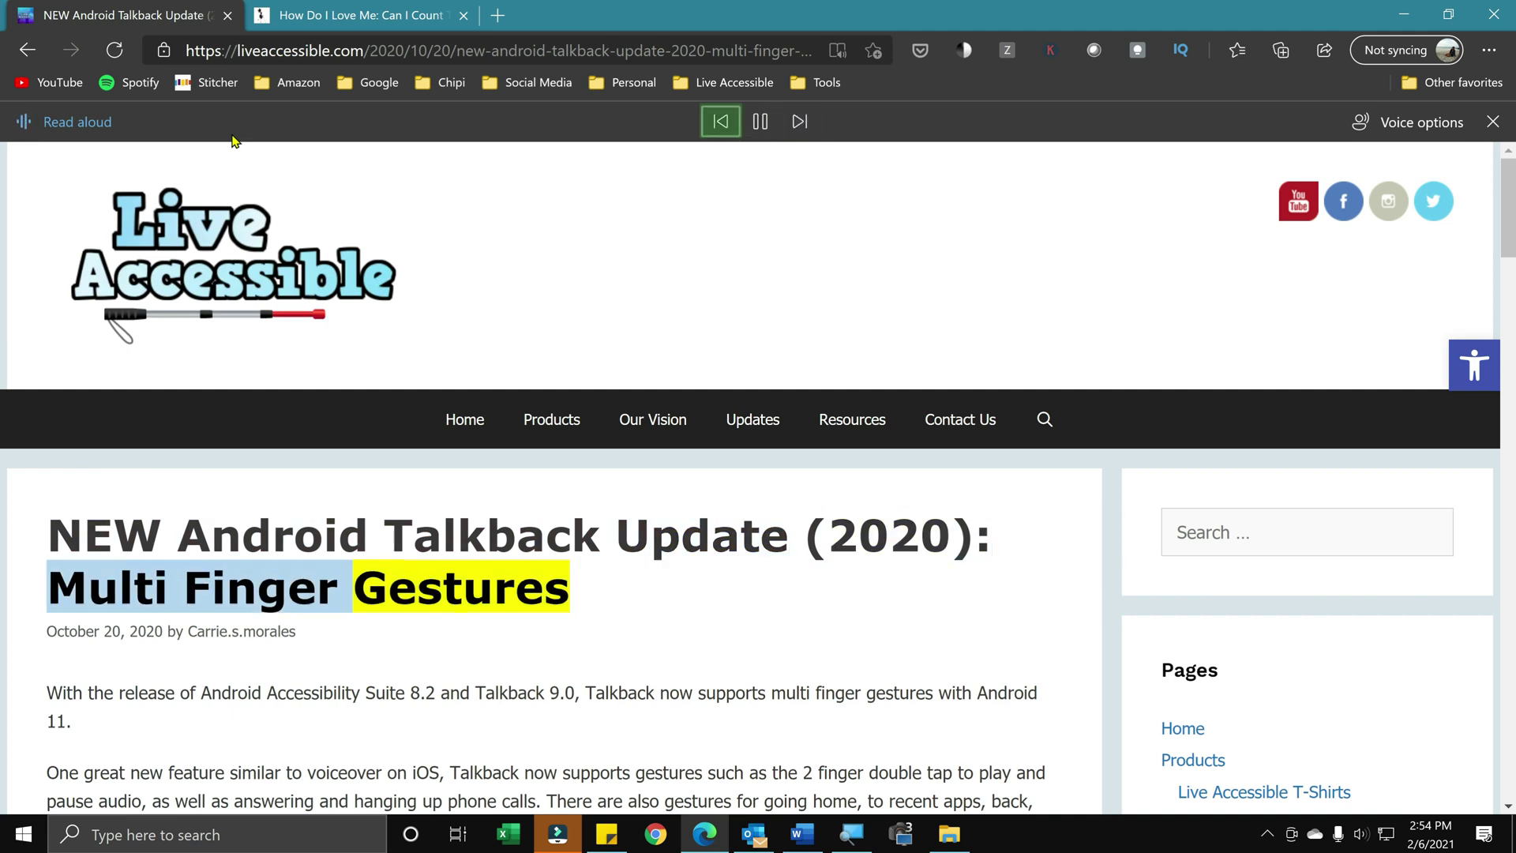
key("Tab")
key("space")
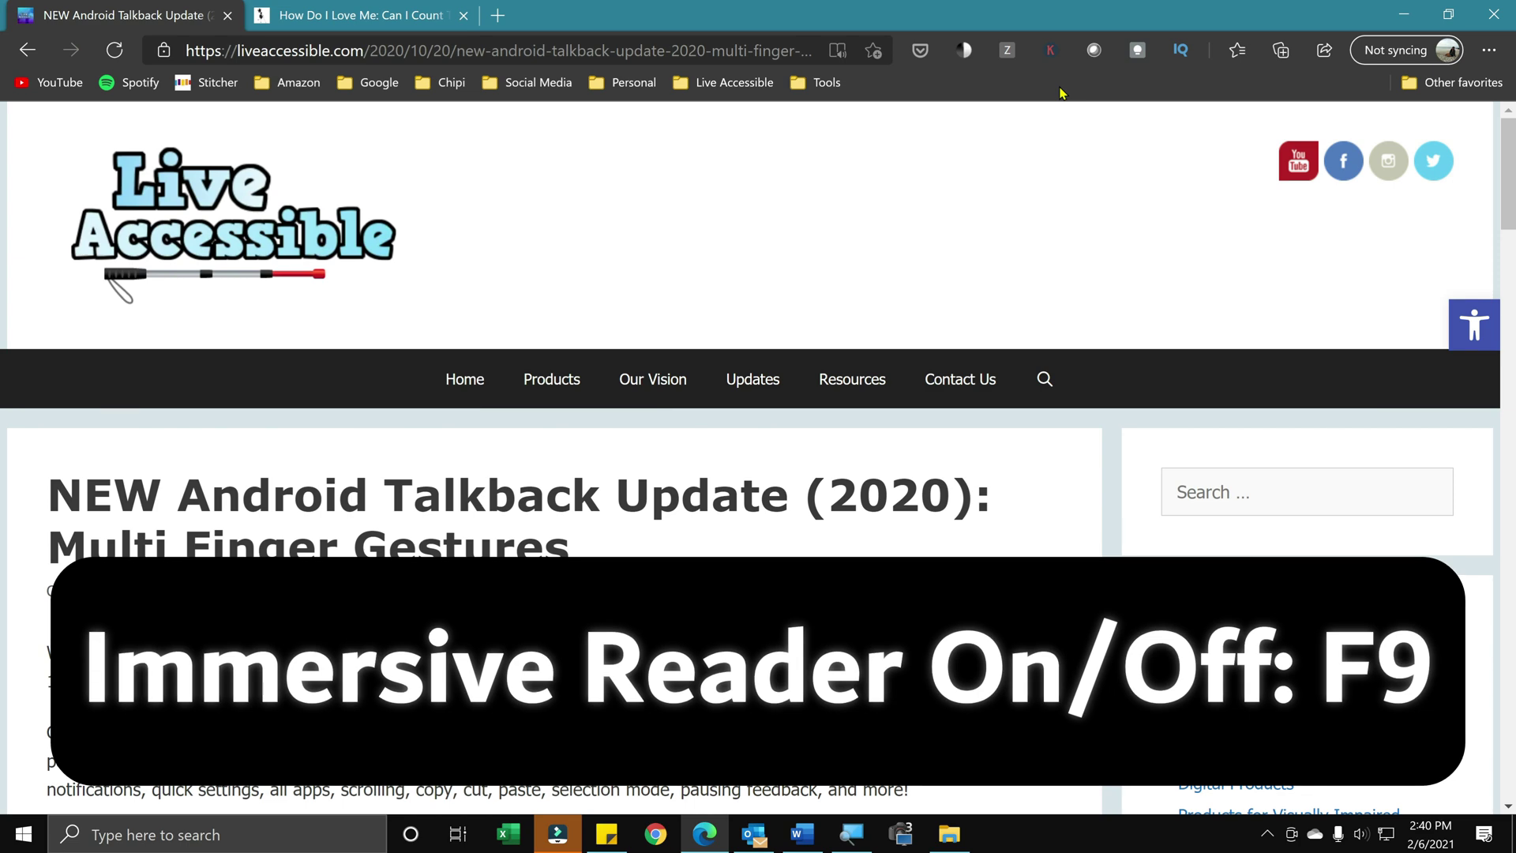
Toggle the Talkback article into white-on-black Immersive Reader with F9 and scroll through it.
key("F9")
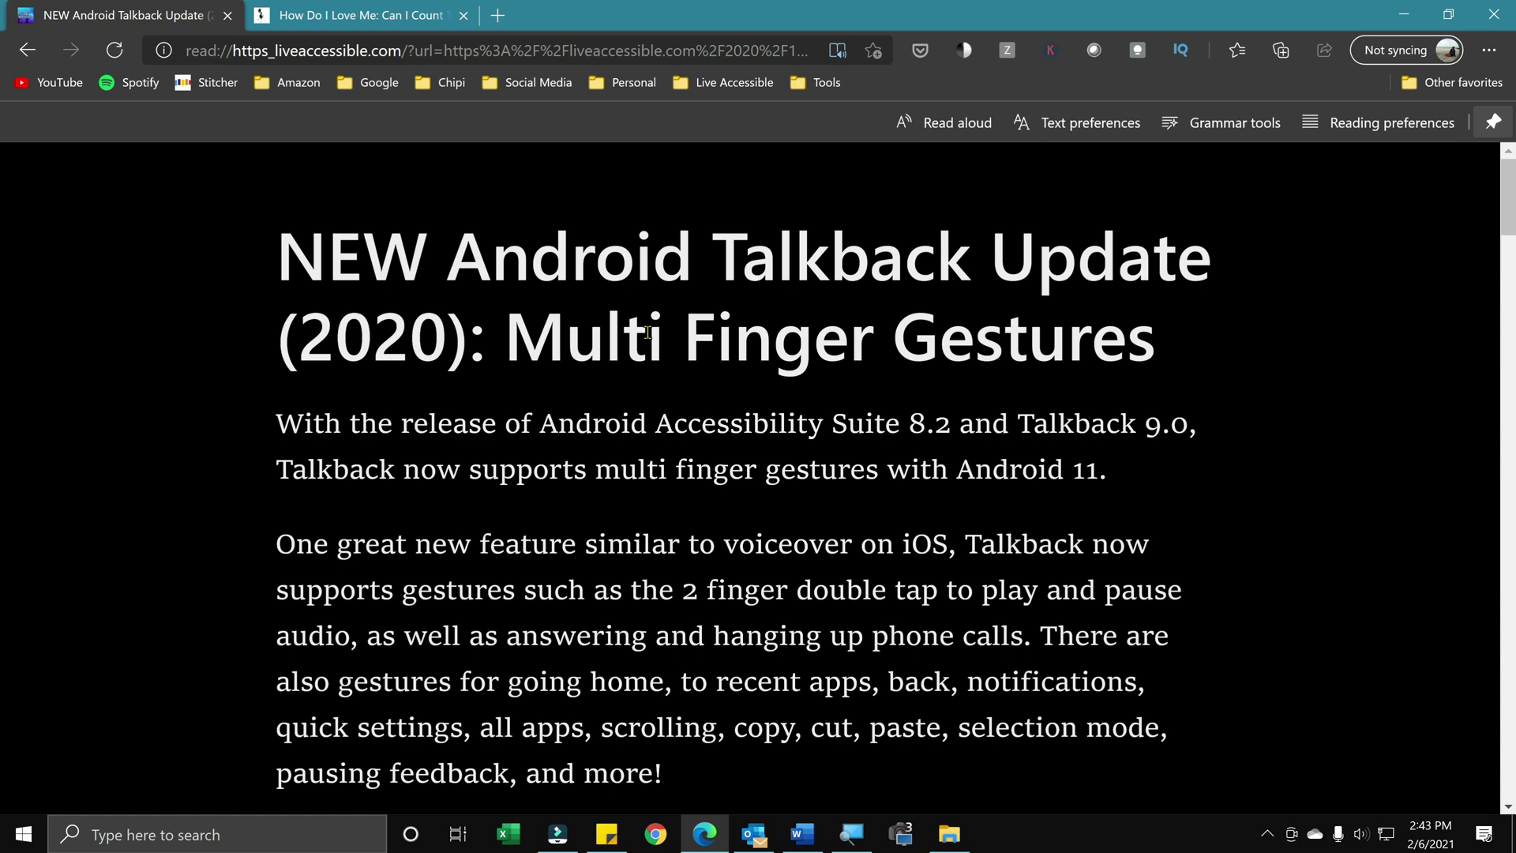
key("F9")
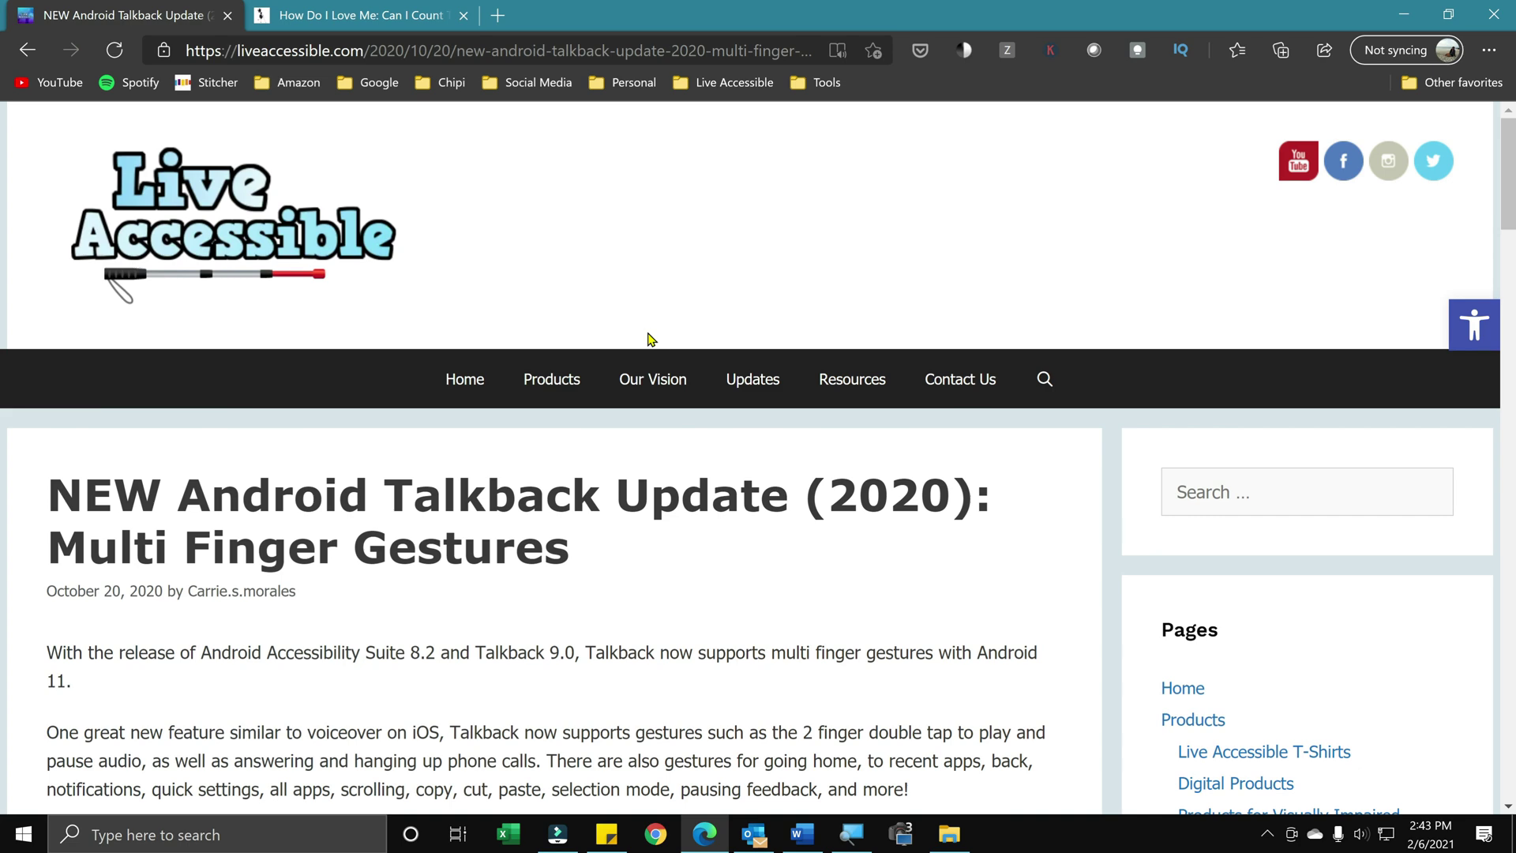
key("F9")
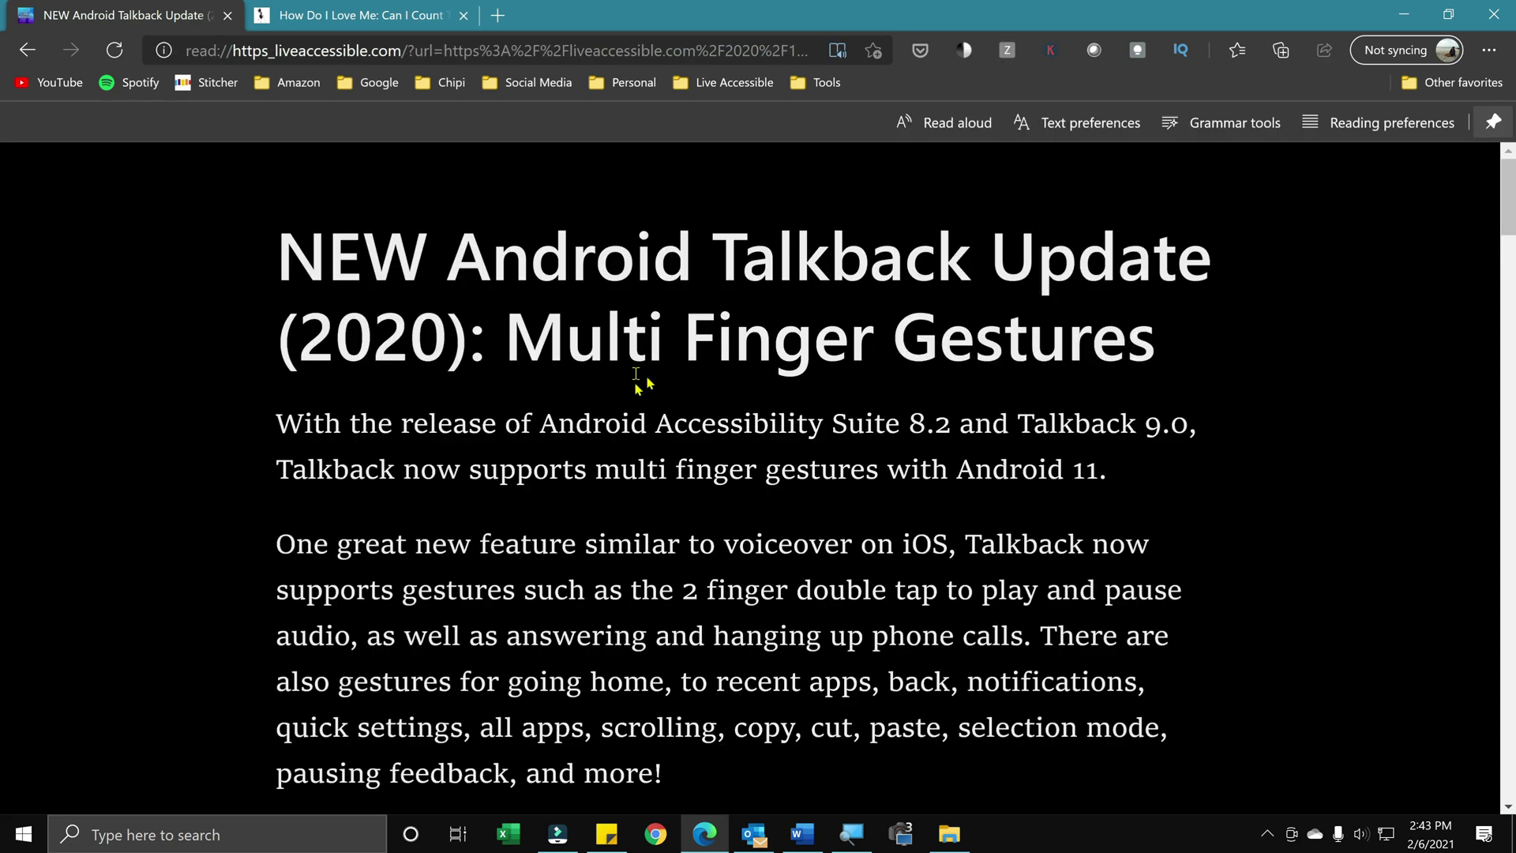
scroll(799, 357, "down", 6)
scroll(799, 357, "down", 12)
scroll(799, 357, "down", 4)
scroll(799, 357, "up", 17)
scroll(799, 357, "up", 4)
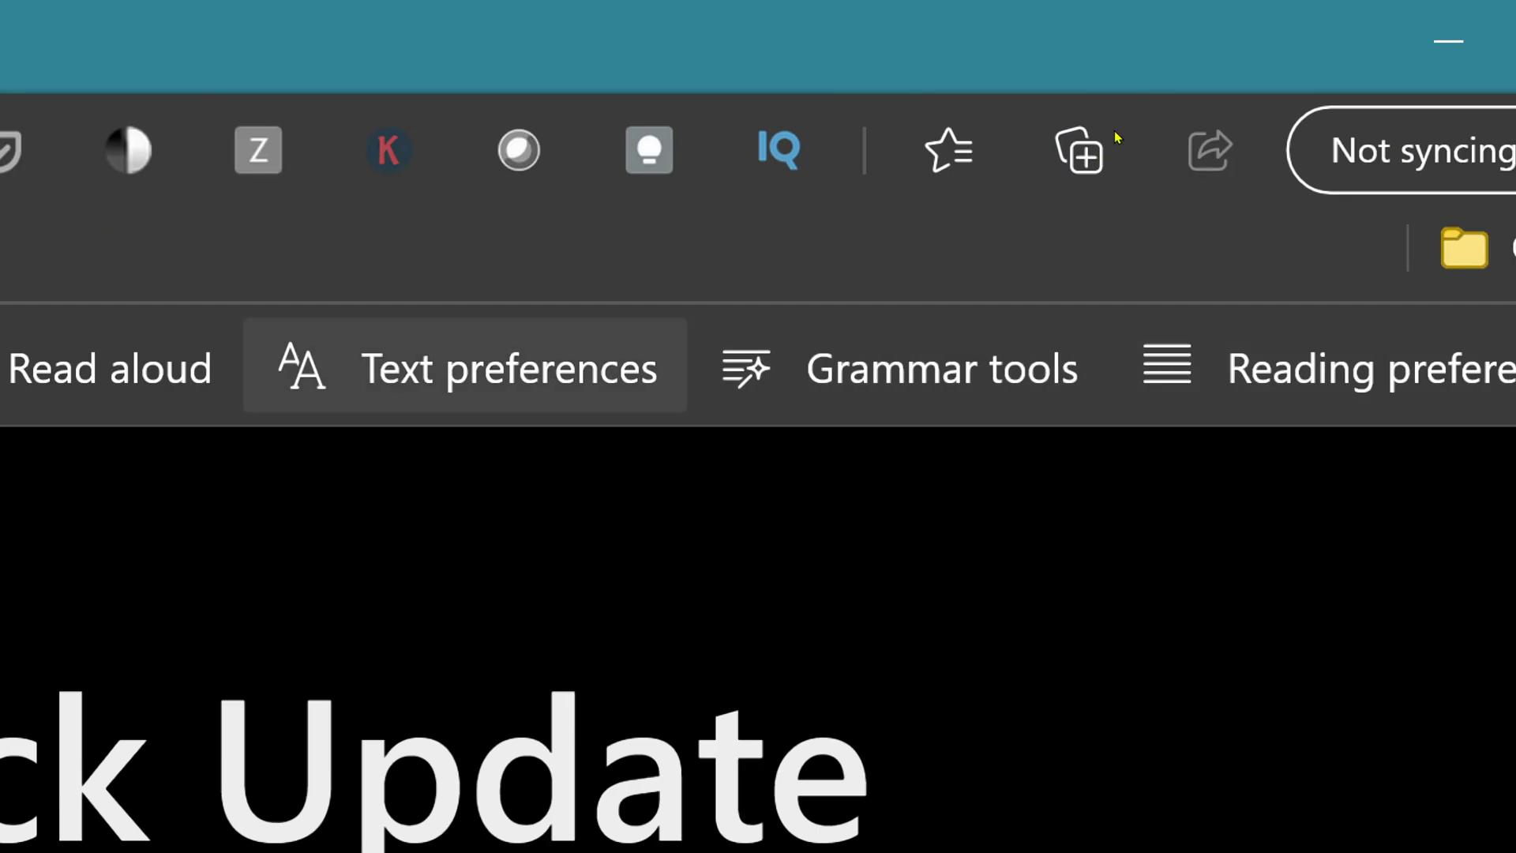
key("Return")
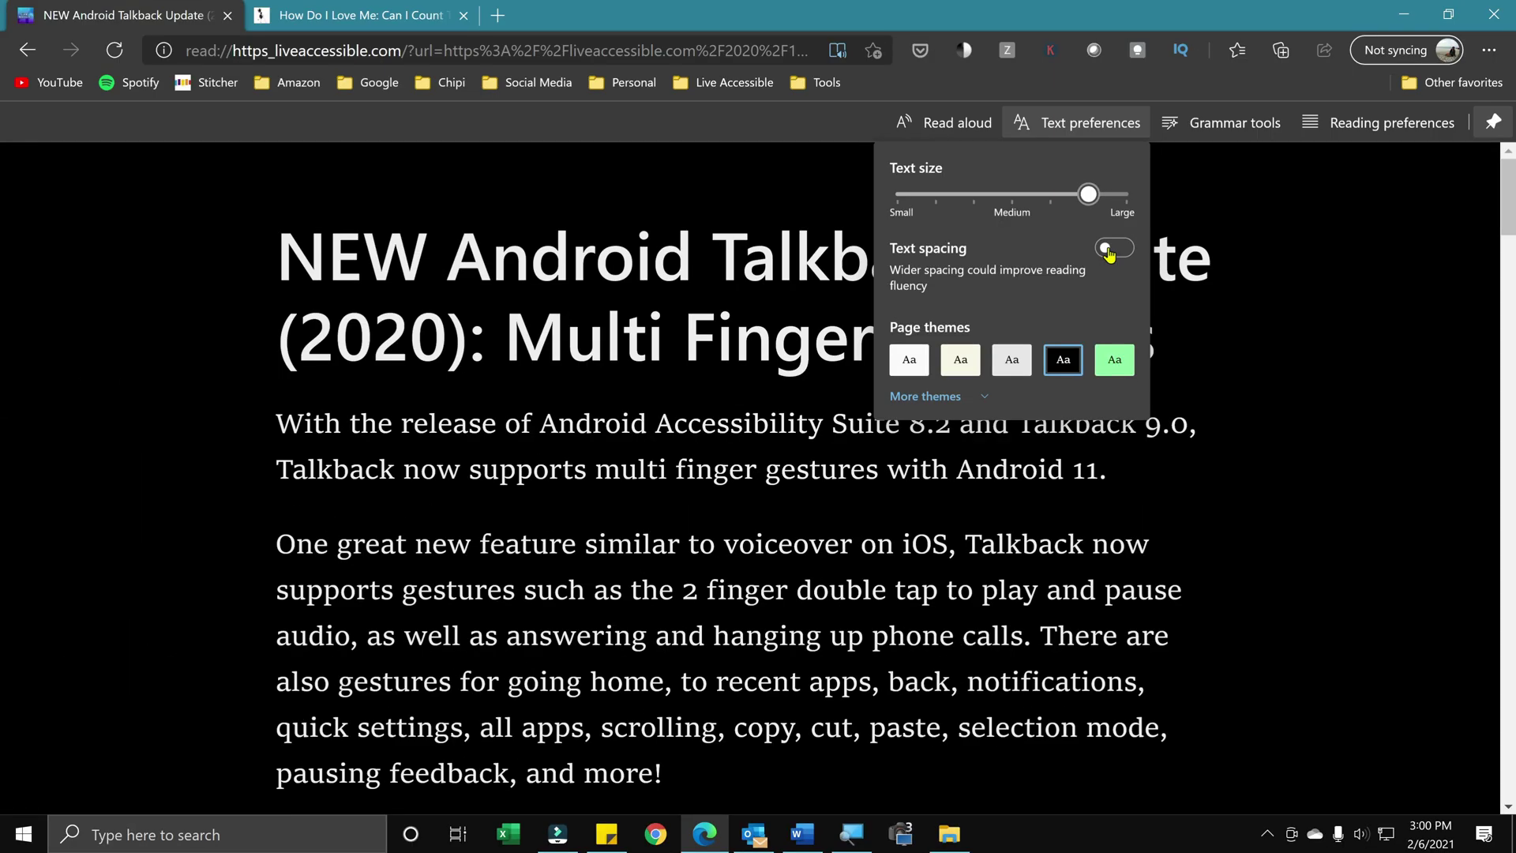
left_click(1015, 118)
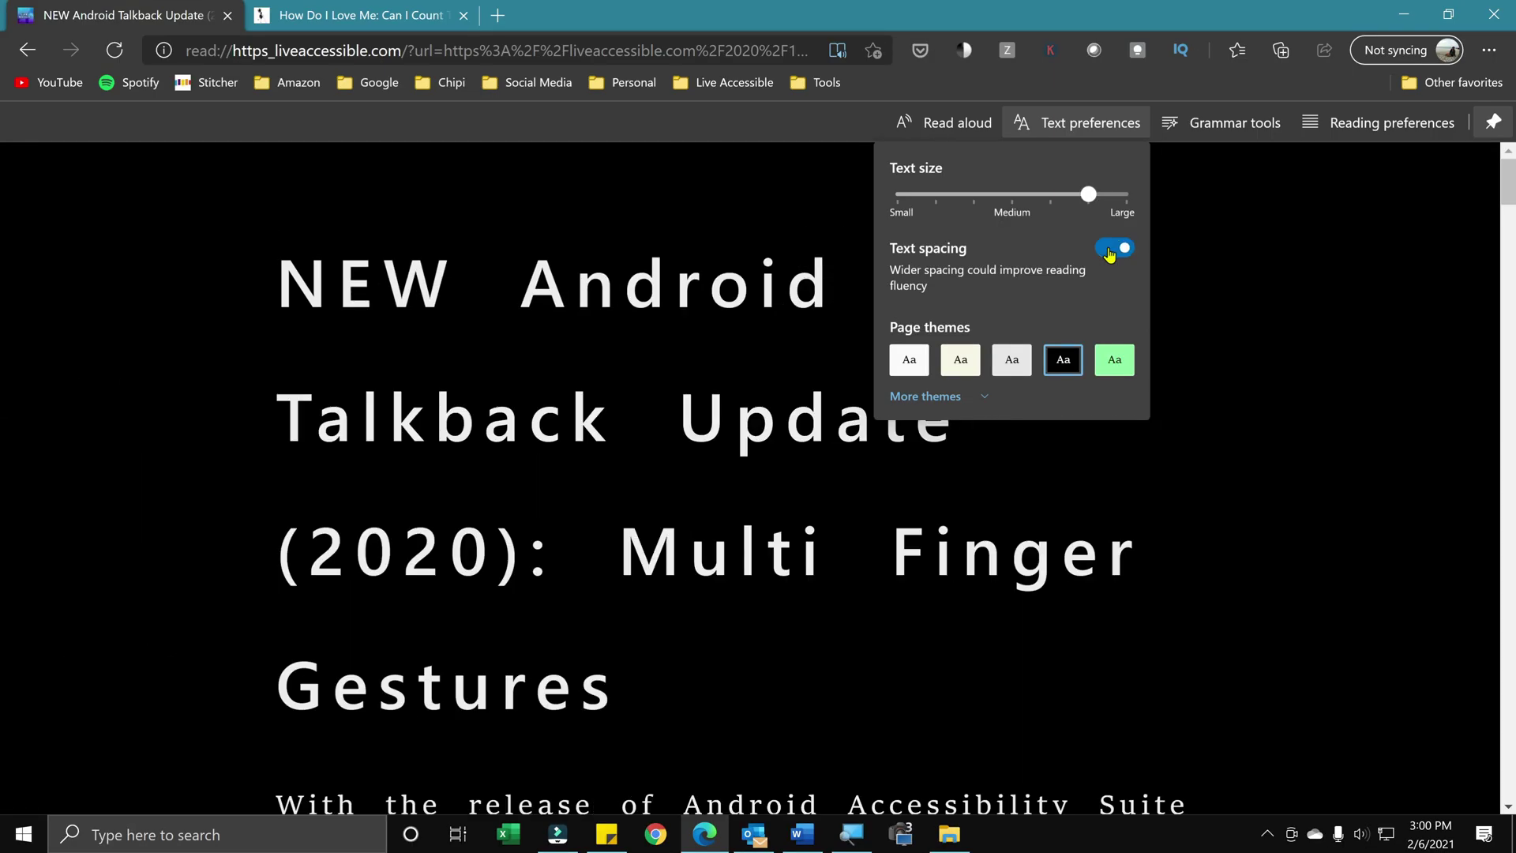
left_click(1109, 252)
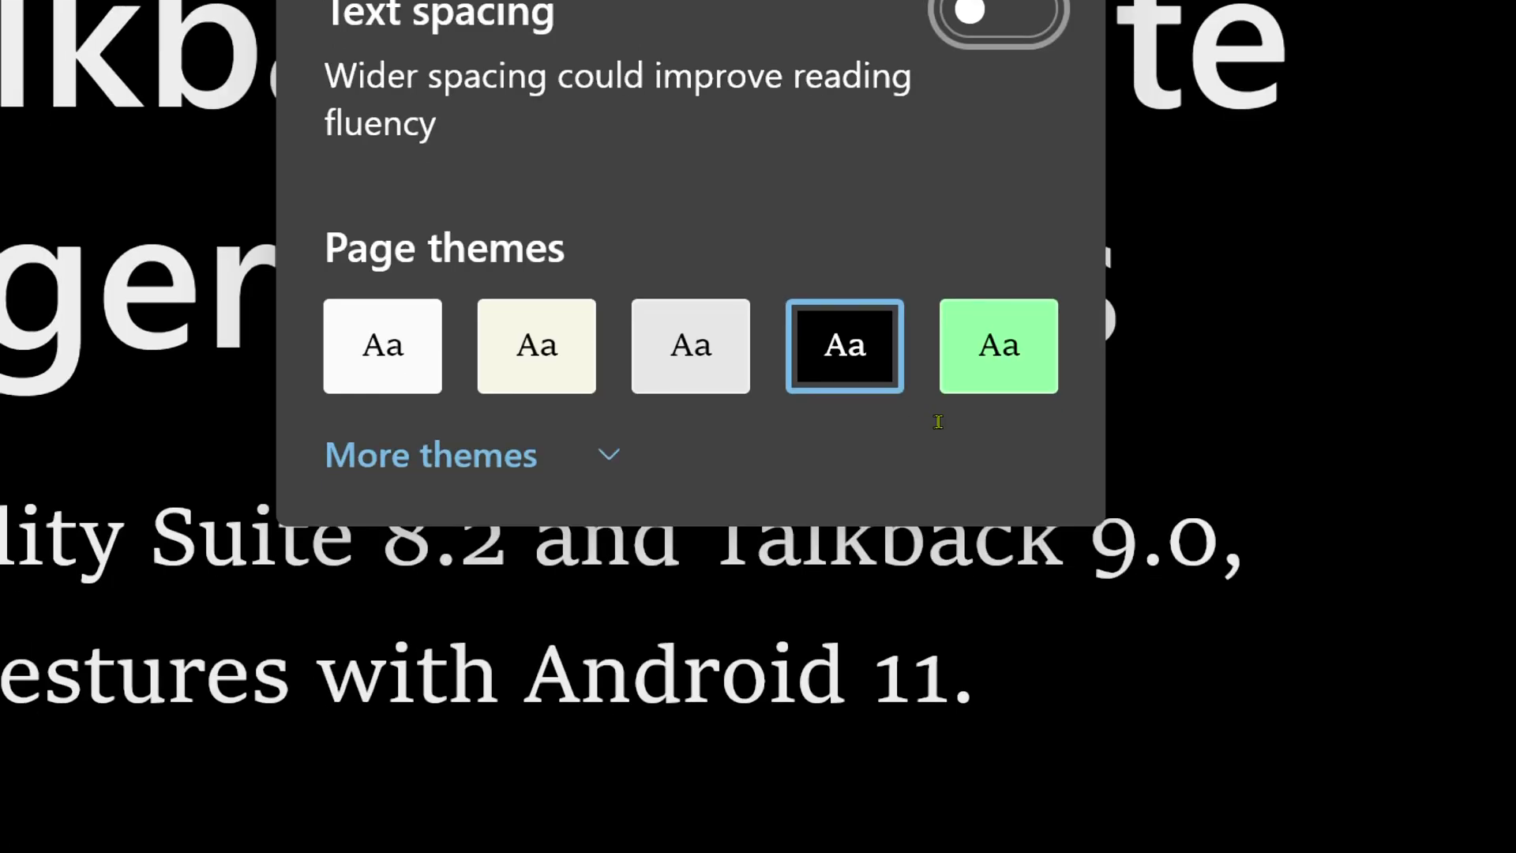
key("Return")
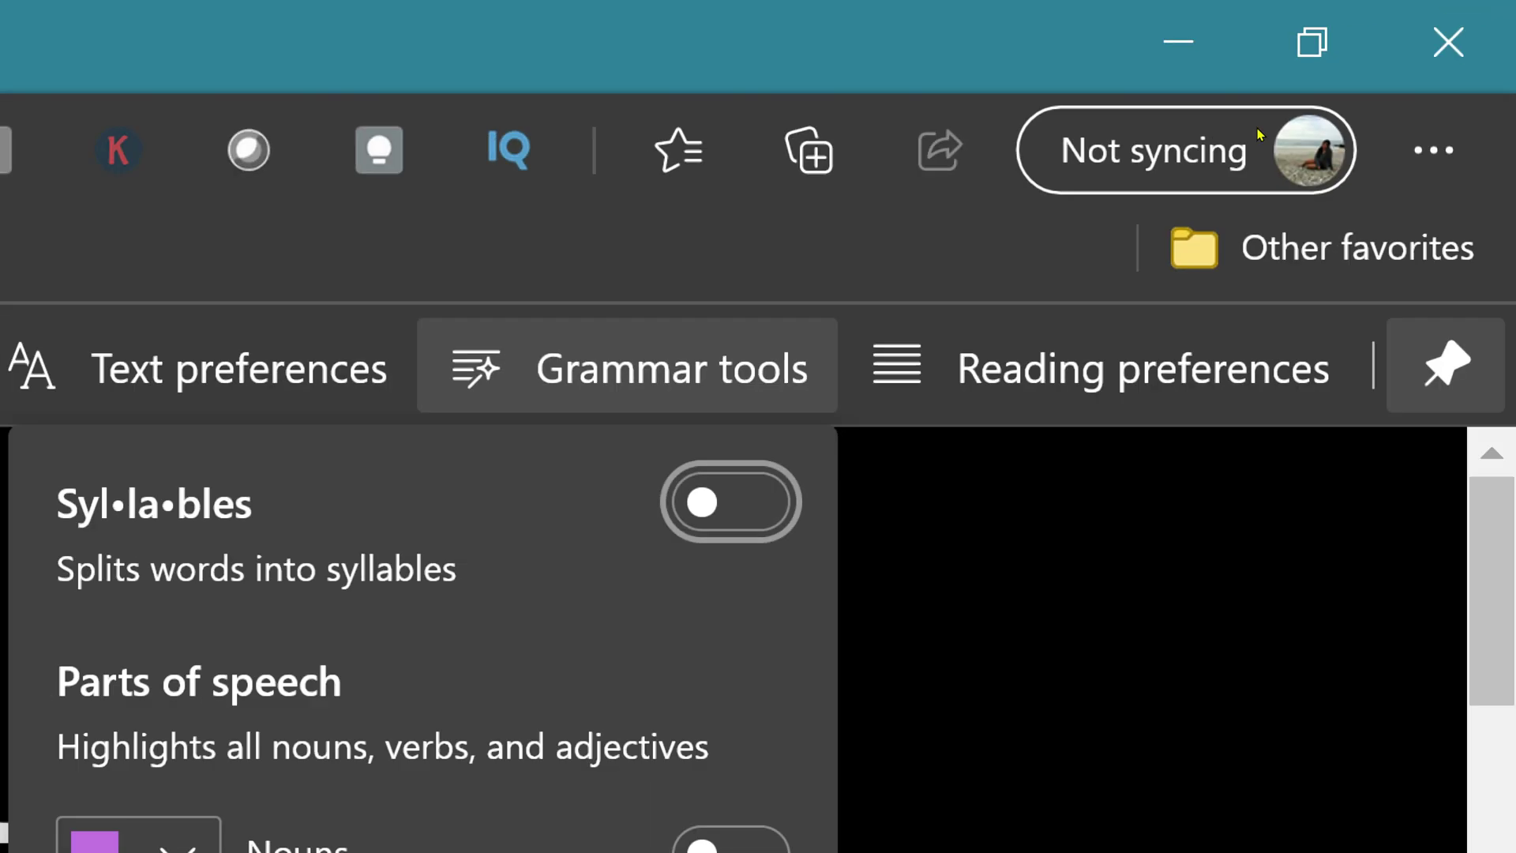
key("Escape")
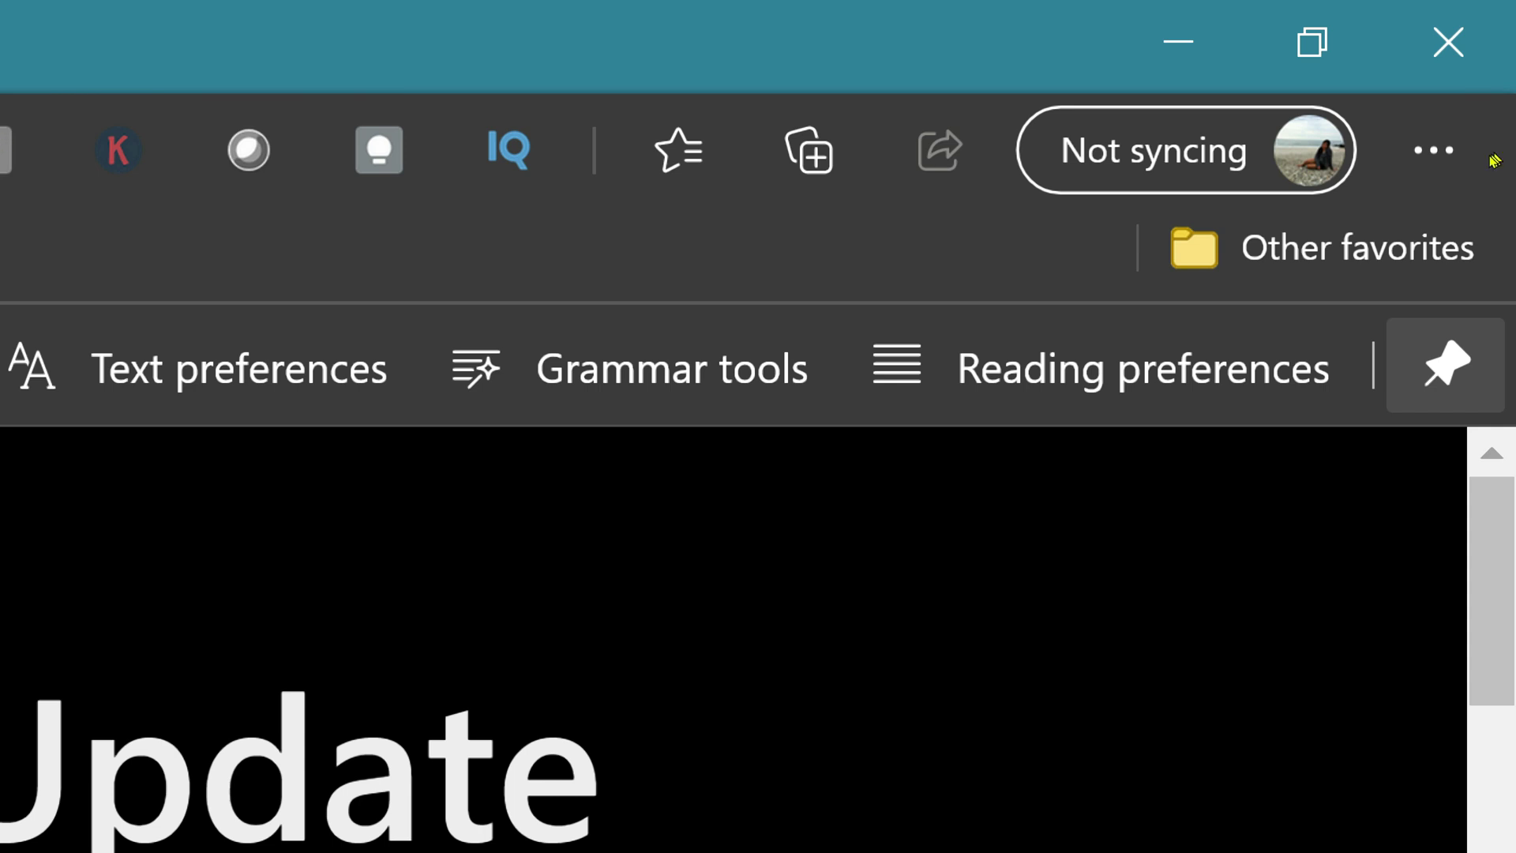
Open Reading preferences and turn on Line focus for the article.
key("Tab")
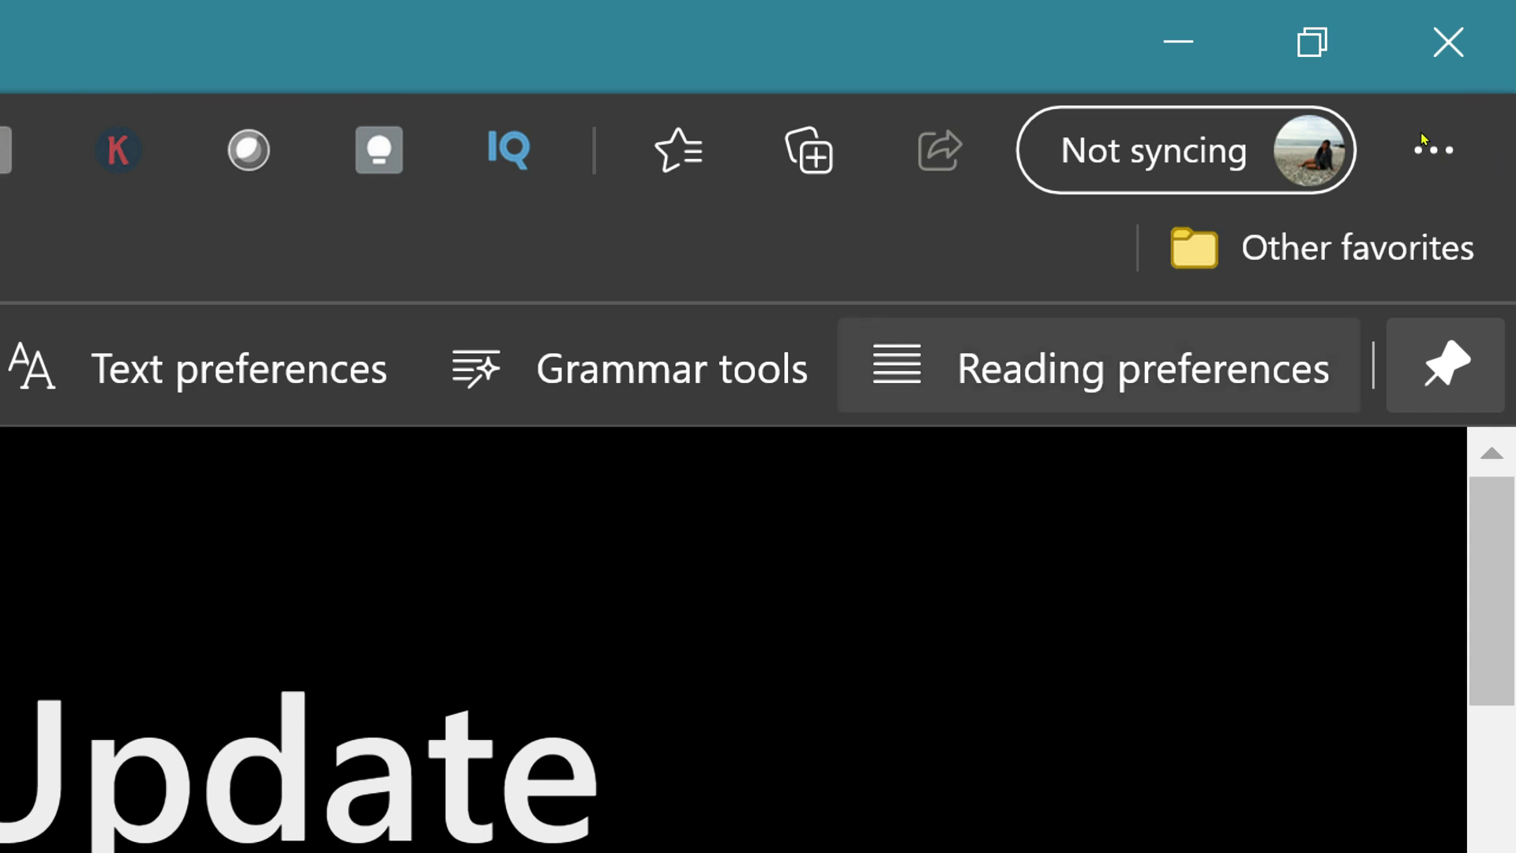
key("Return")
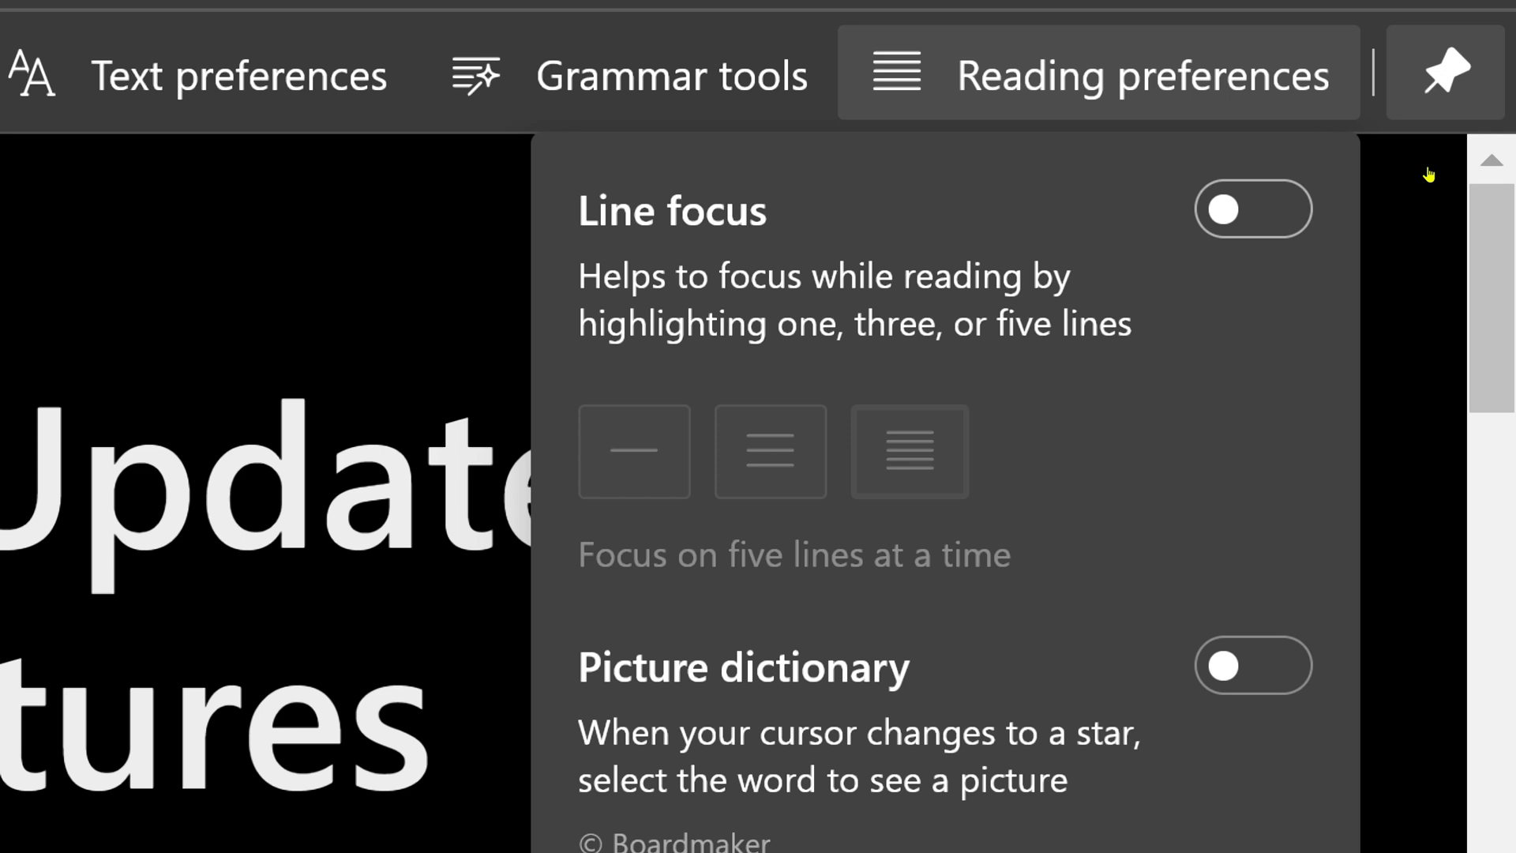
key("space")
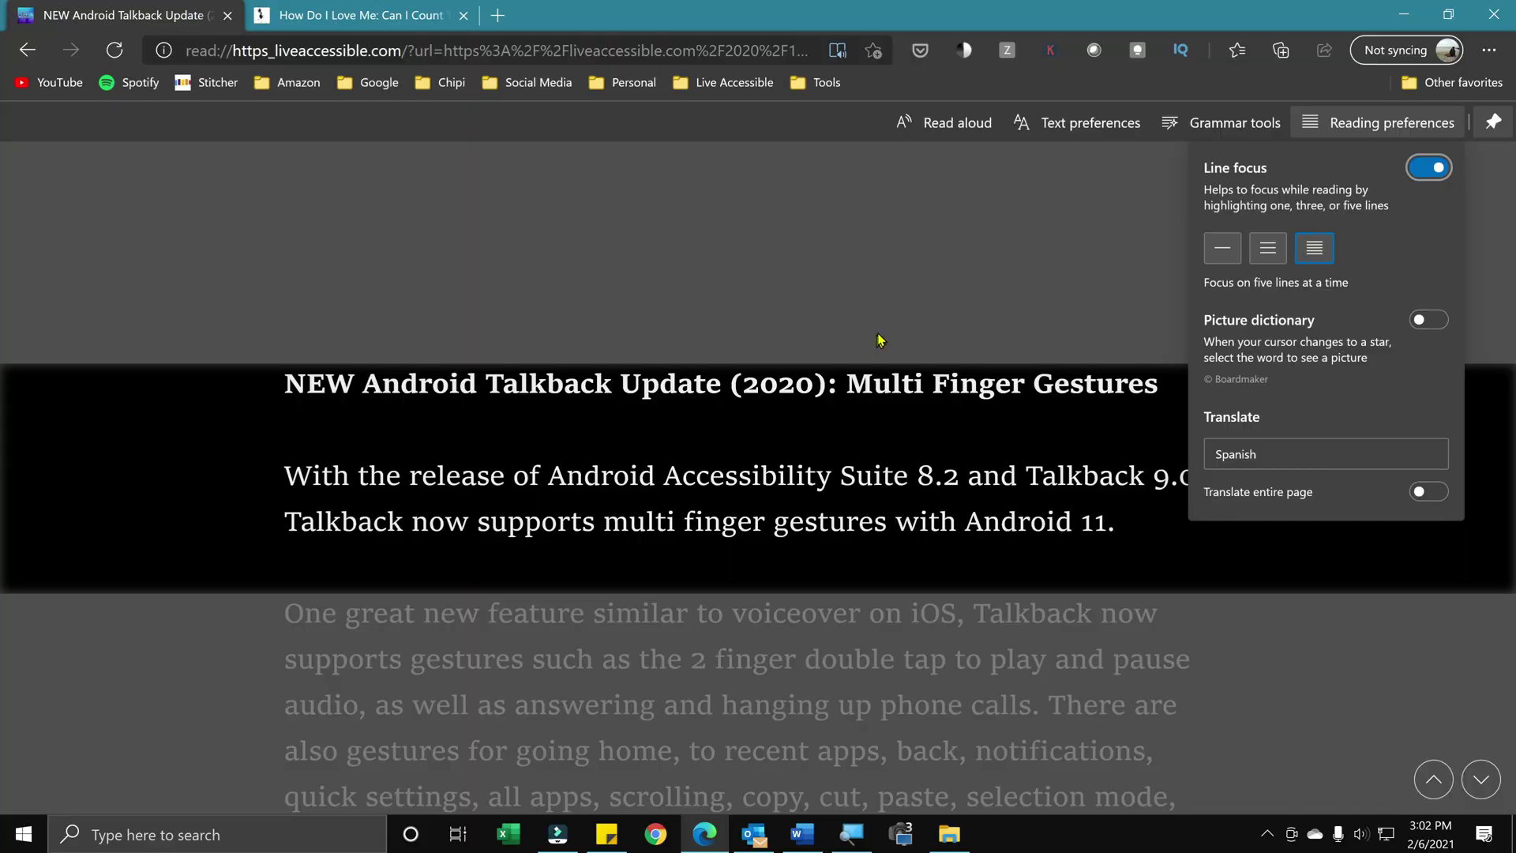
scroll(880, 337, "down", 5)
scroll(880, 337, "up", 6)
scroll(882, 338, "down", 3)
scroll(881, 338, "up", 3)
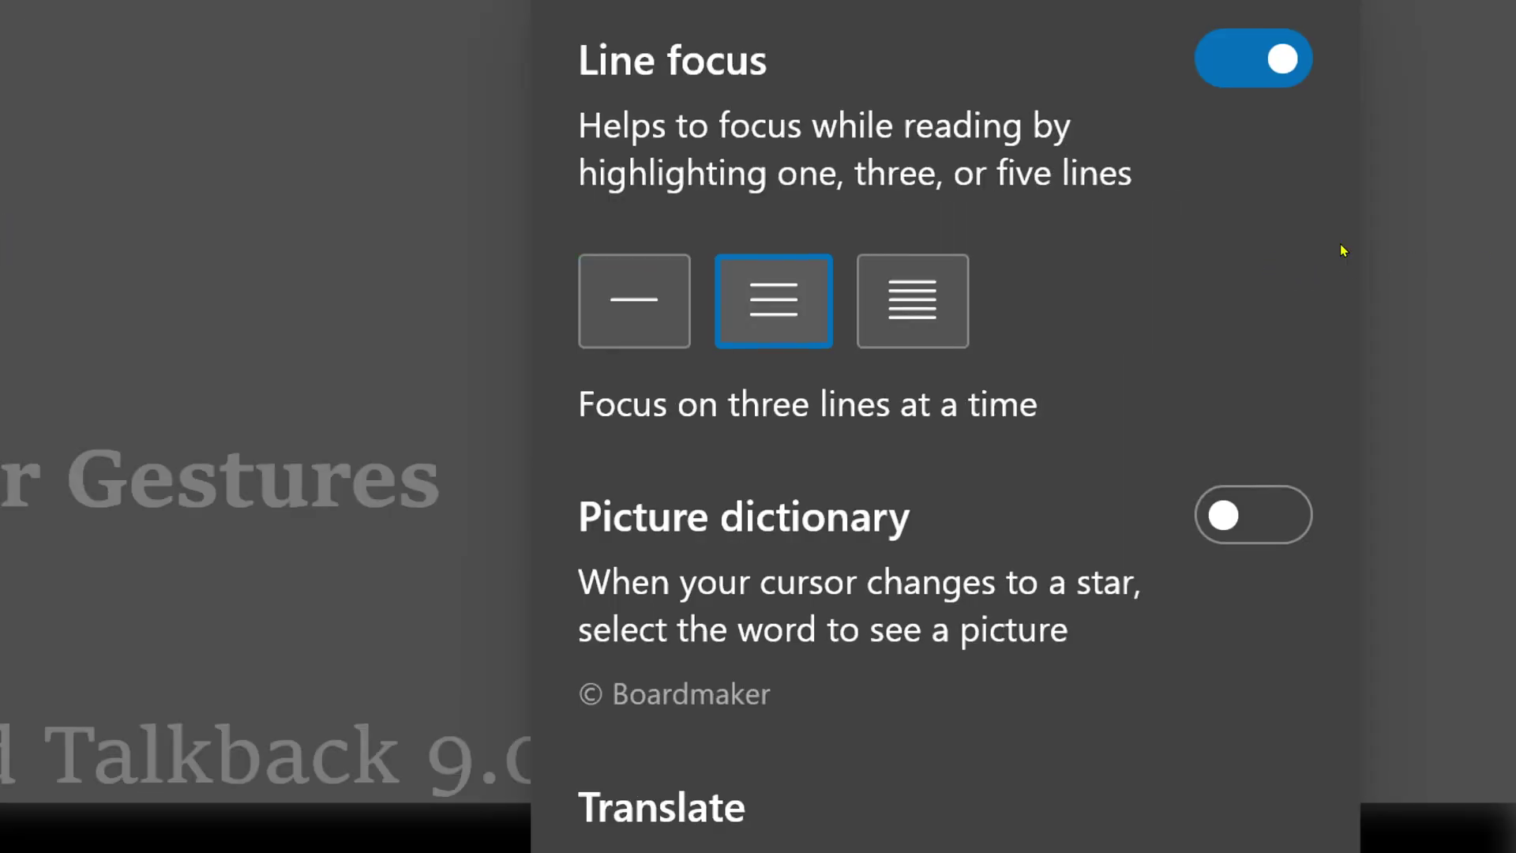
key("Right")
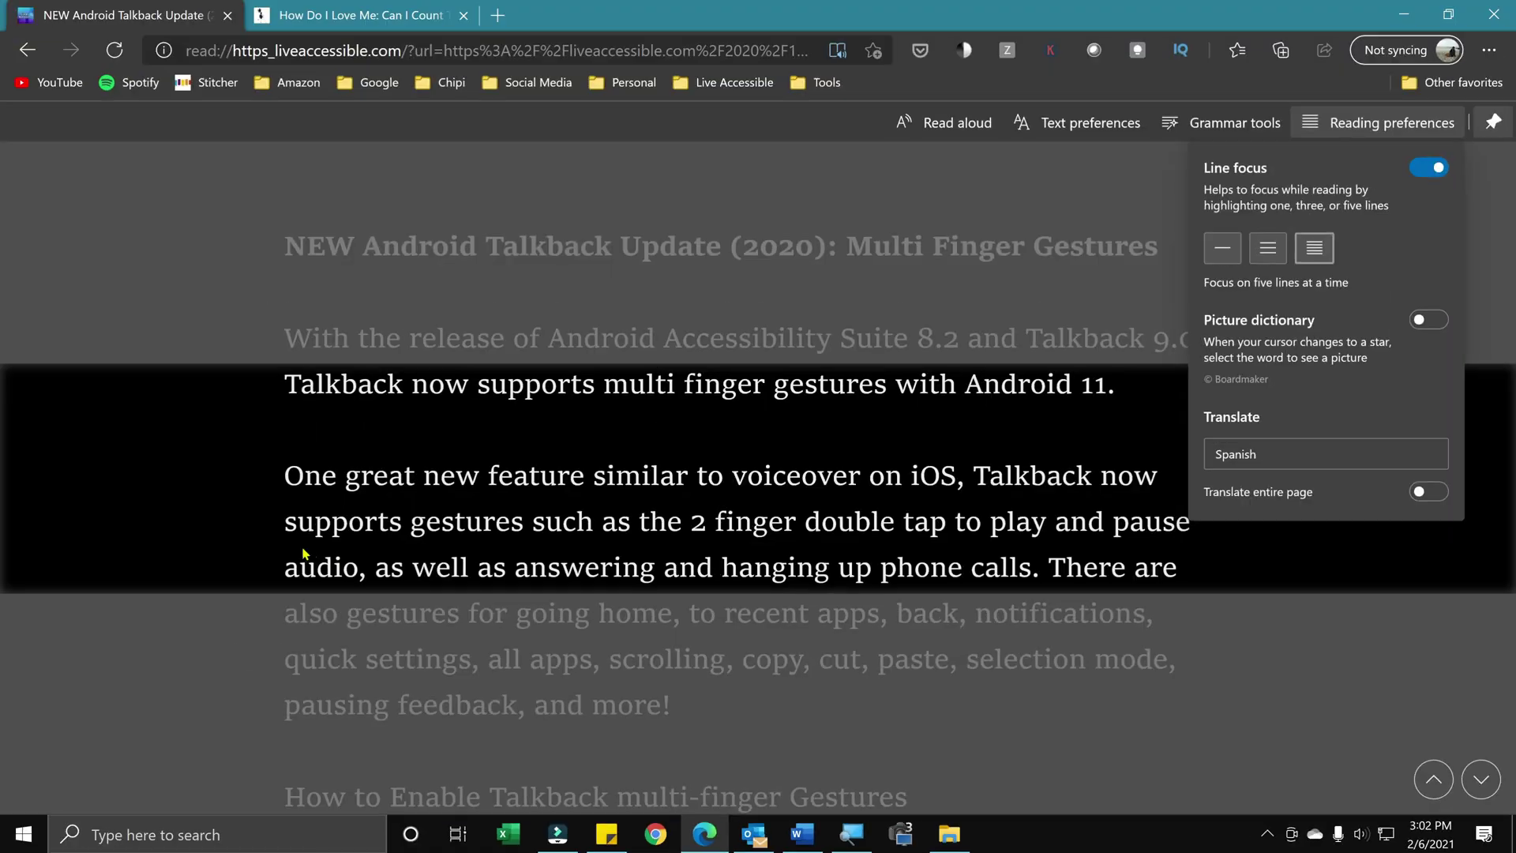
Change the Line focus line count, try Picture dictionary, and view the Translate language list.
scroll(341, 679, "down", 3)
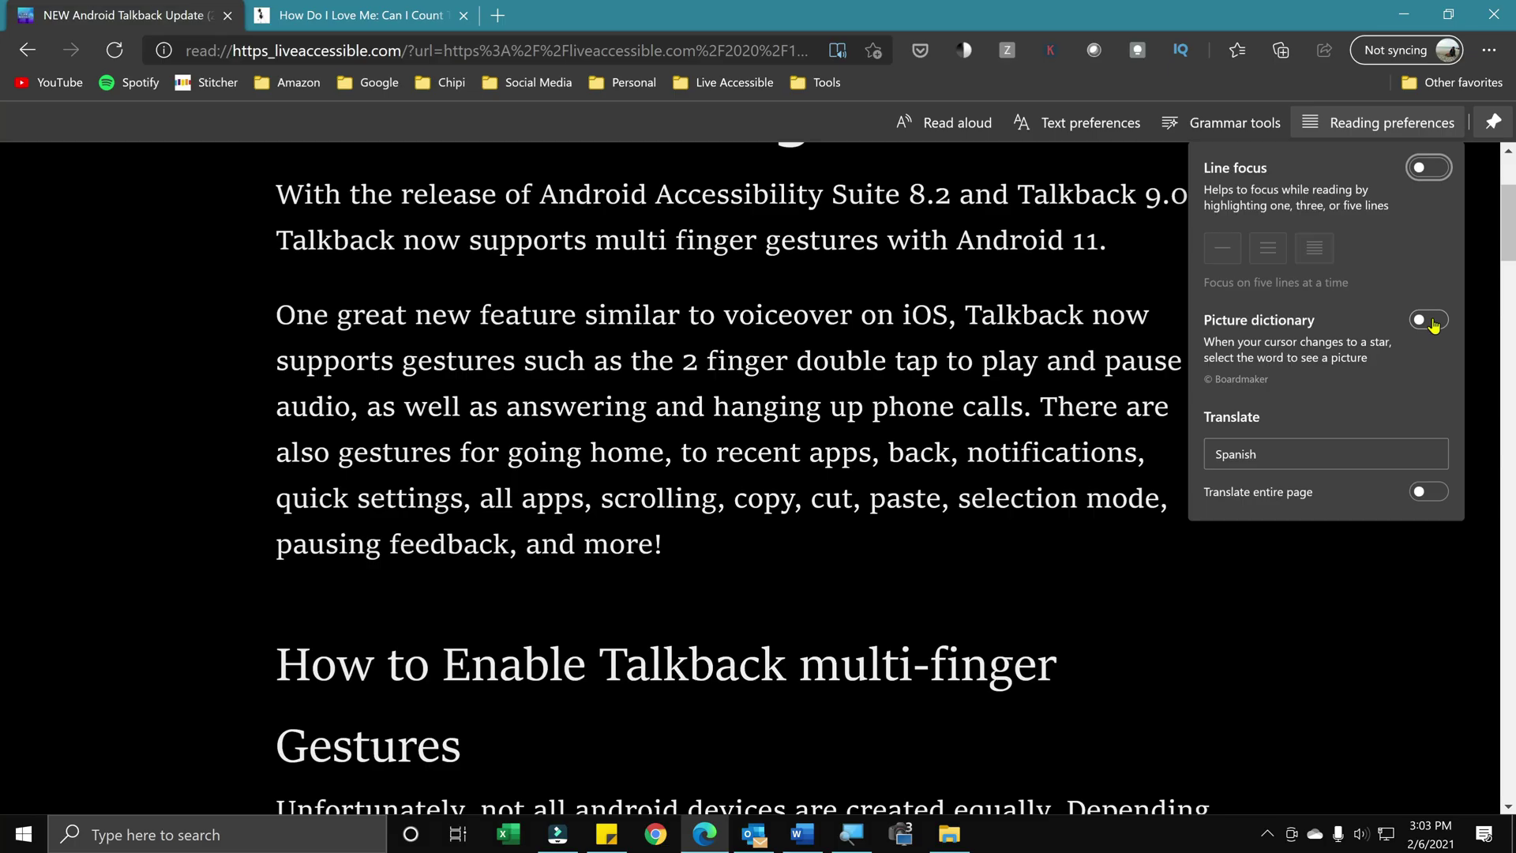
left_click(1291, 449)
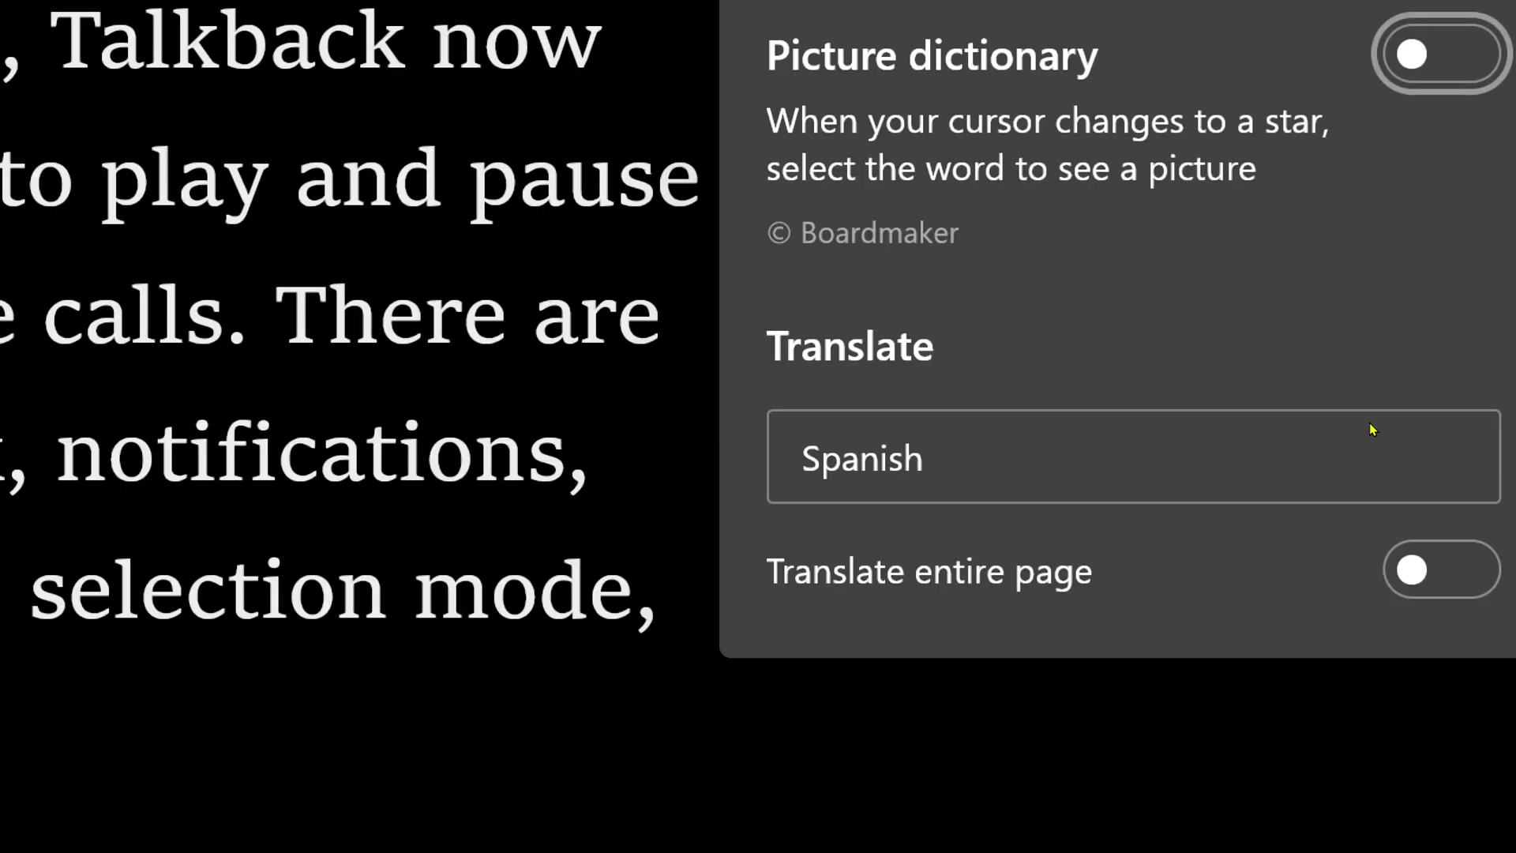
left_click(1344, 460)
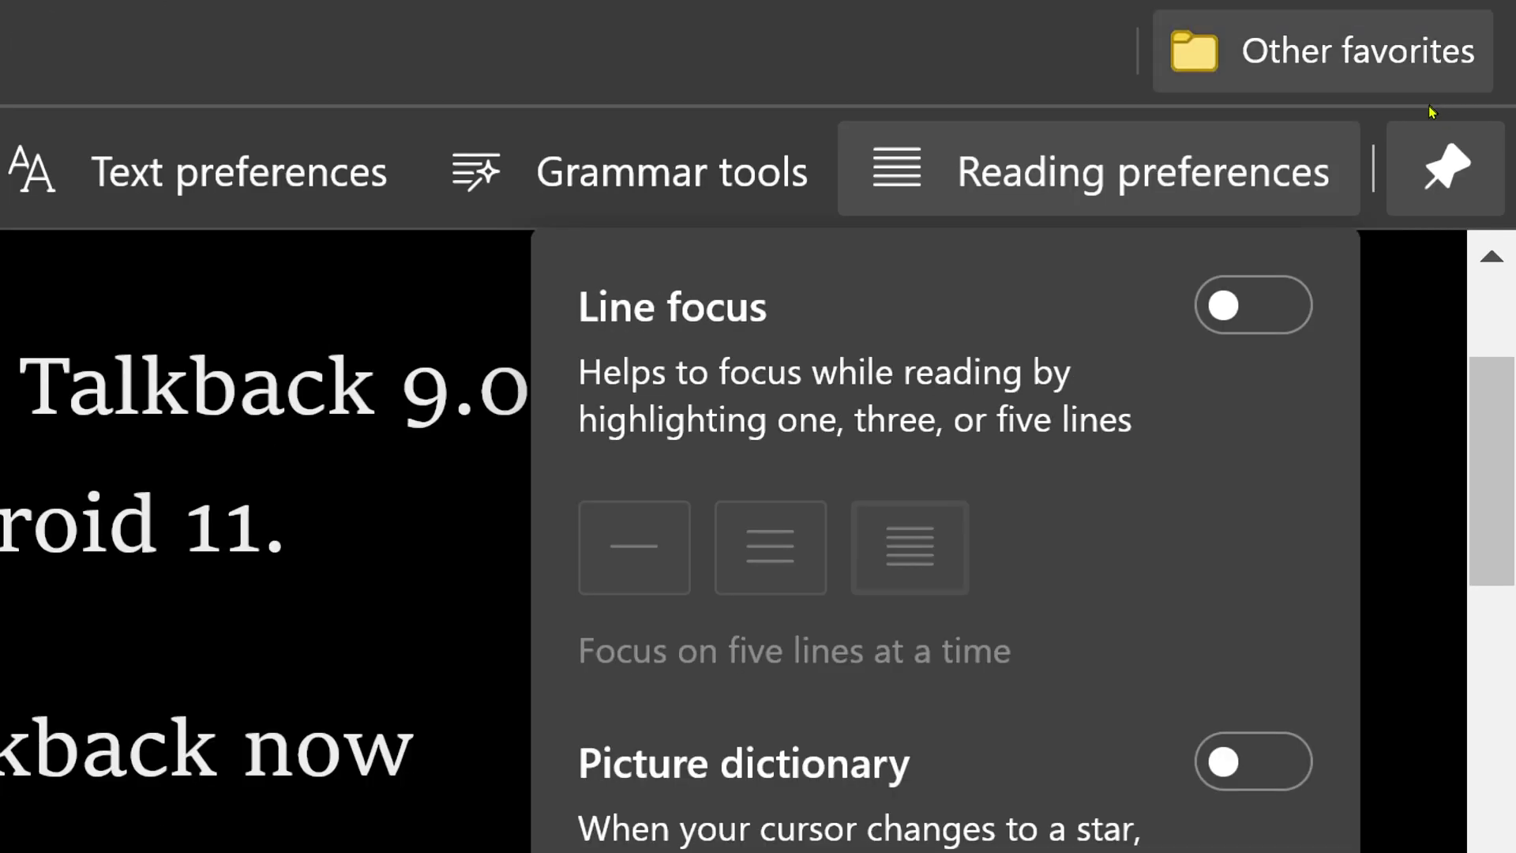
Switch from Reading preferences to Text preferences, focusing the Text size slider.
key("Escape")
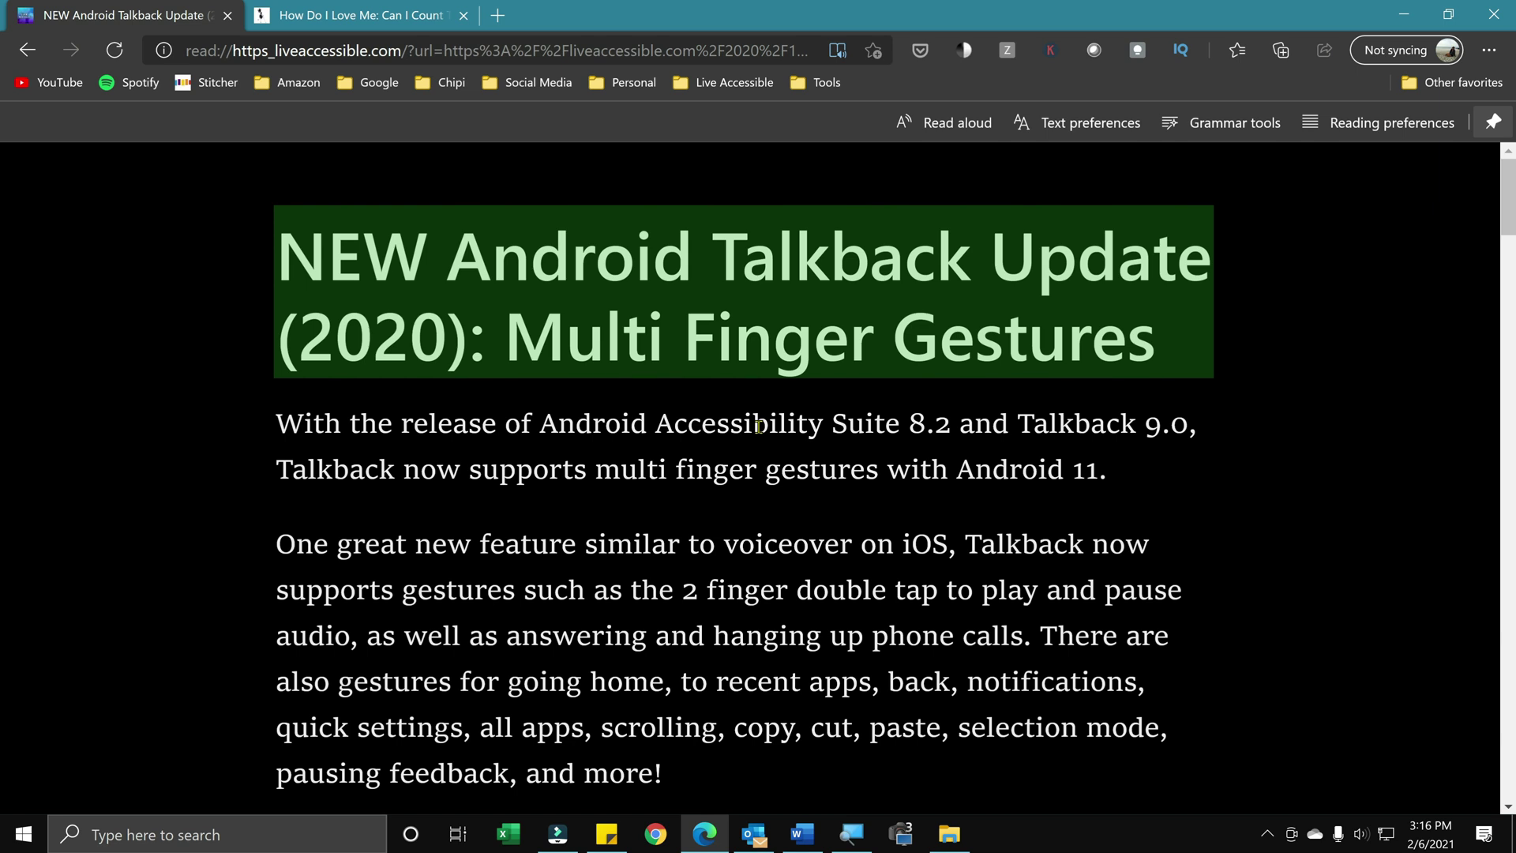
key("Tab")
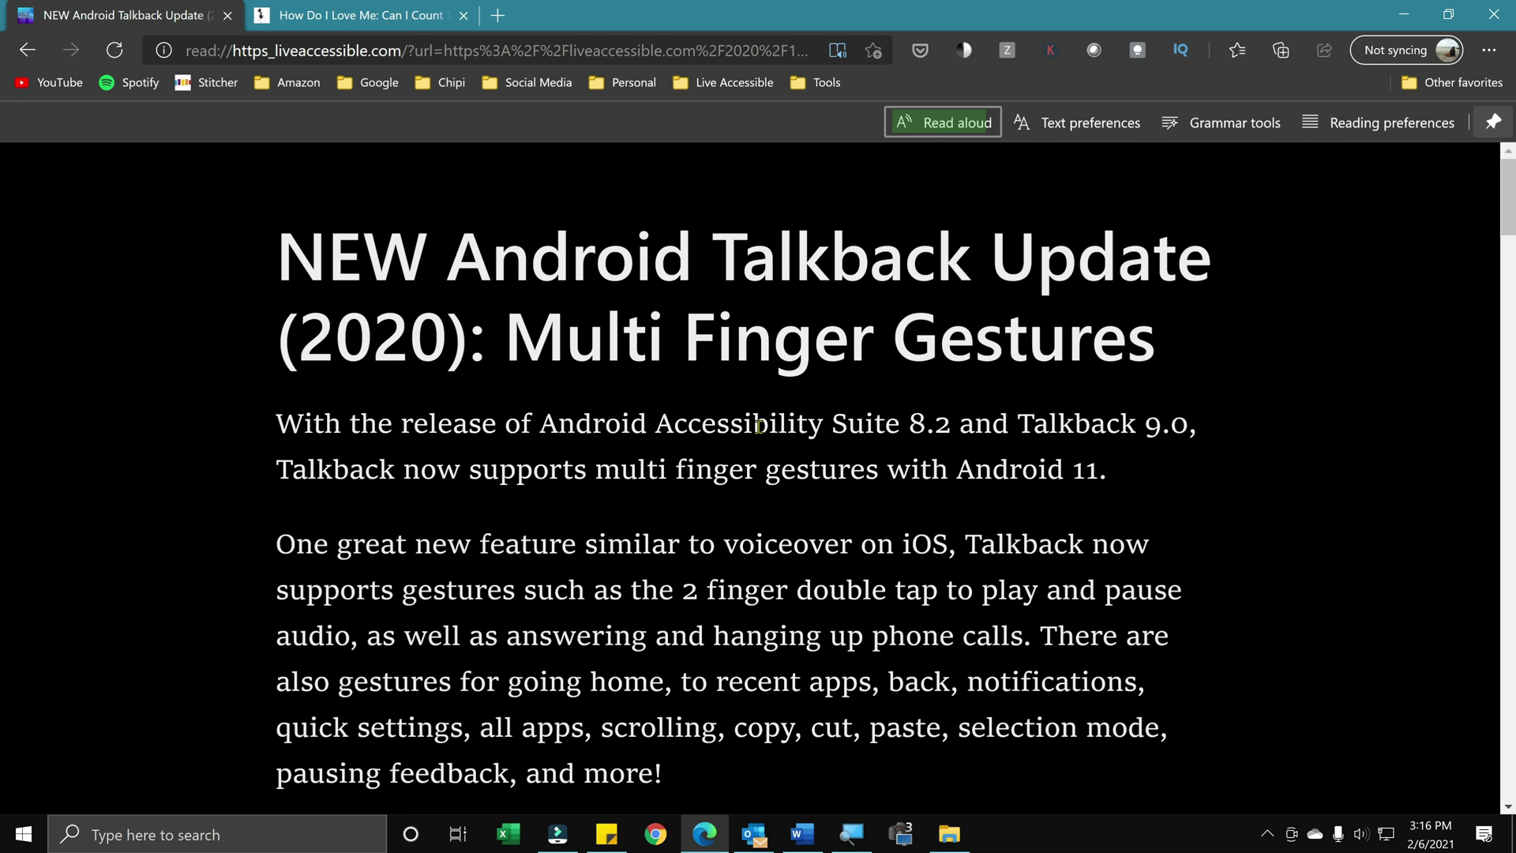
key("Tab")
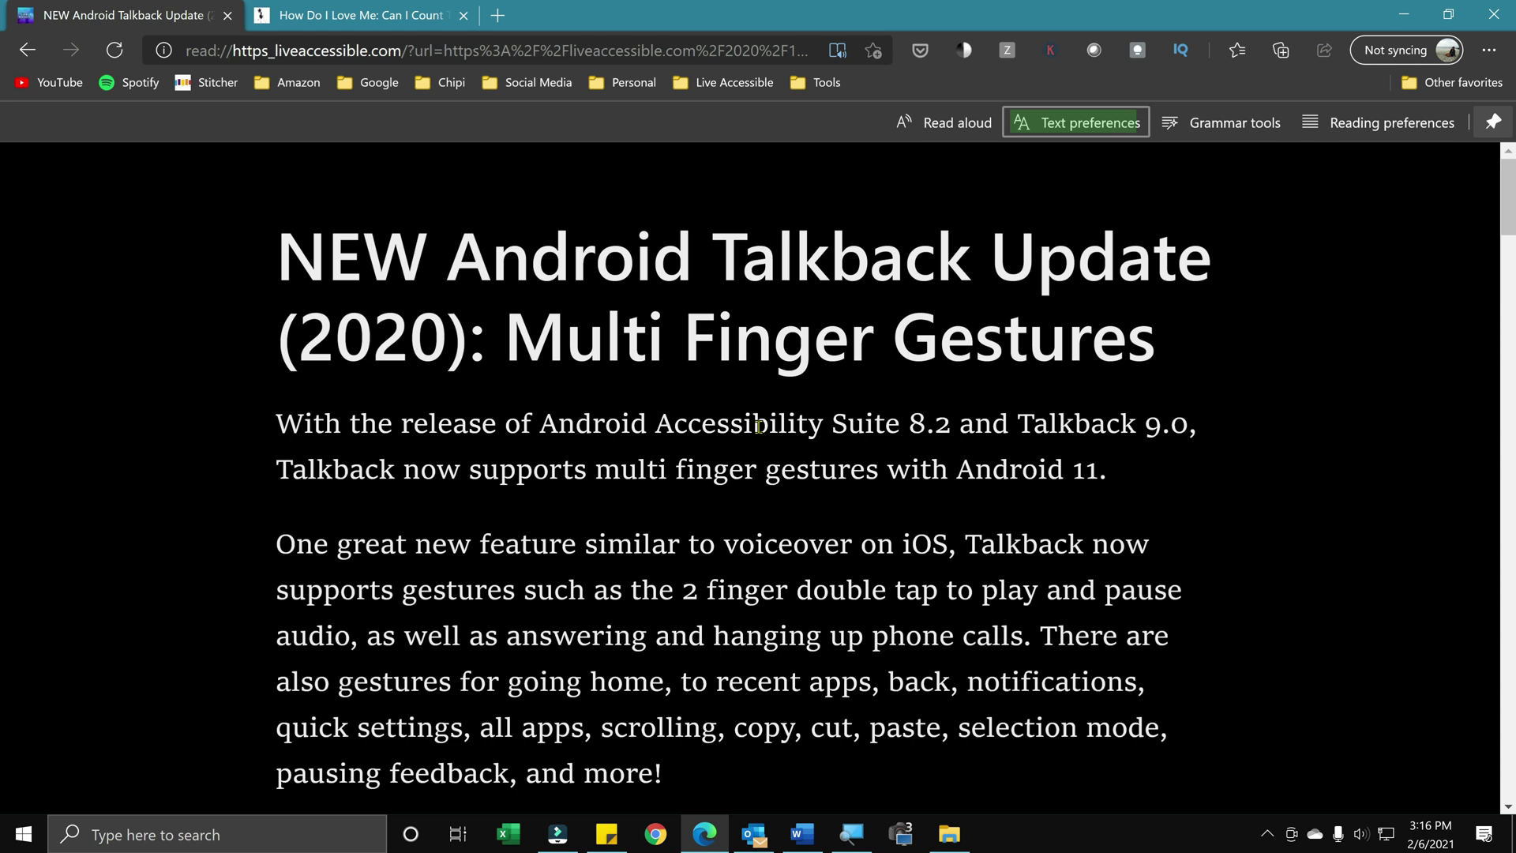
key("Return")
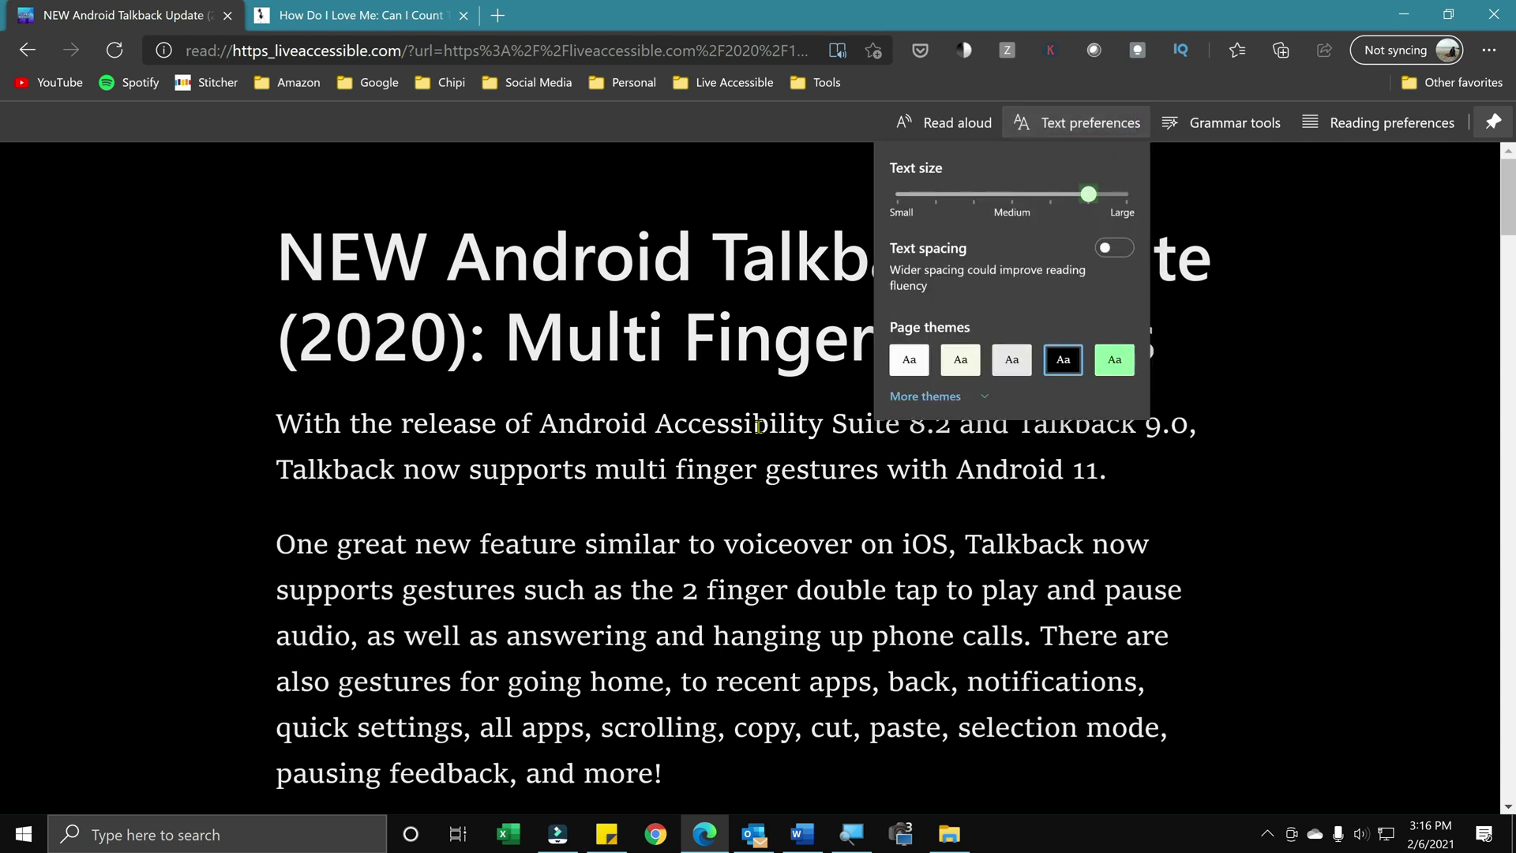
key("Tab")
key("Tab")
key("Tab")
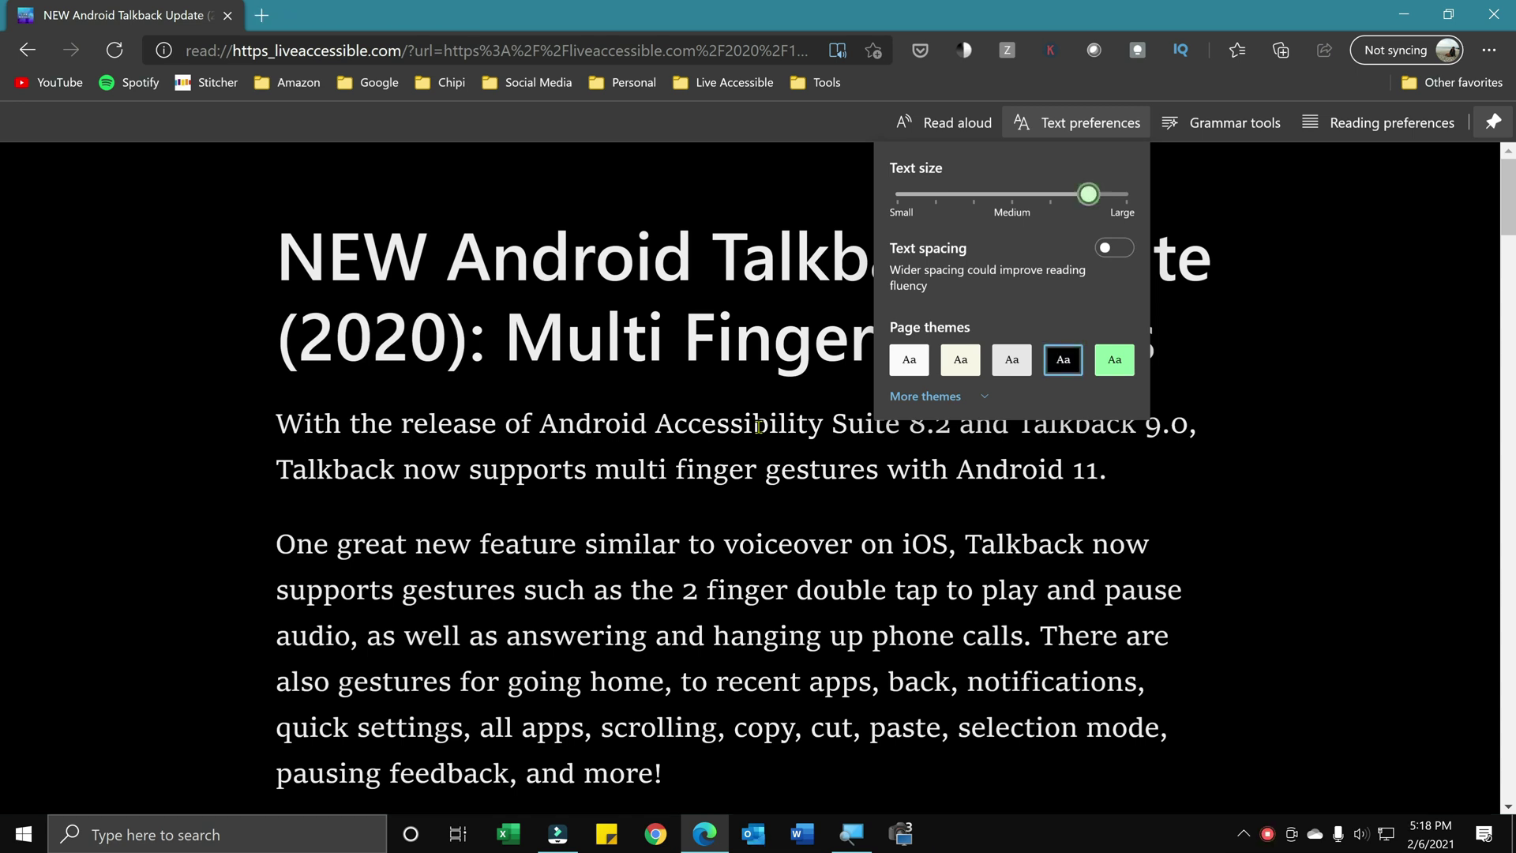
Nudge the Text size one step smaller and larger, returning it to near Large.
key("Tab")
key("shift+Tab")
key("Escape")
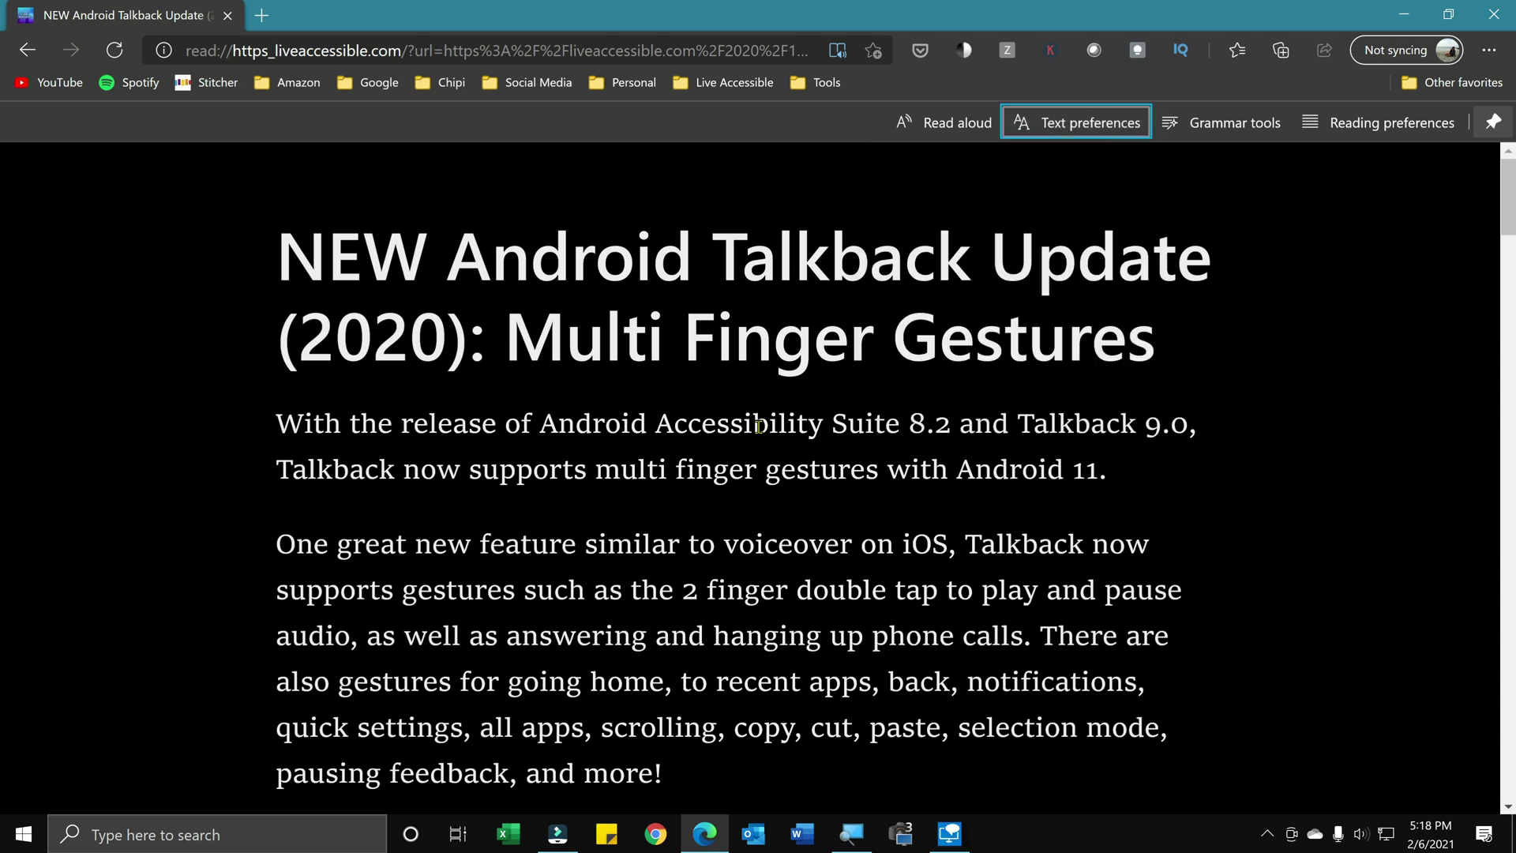
key("Return")
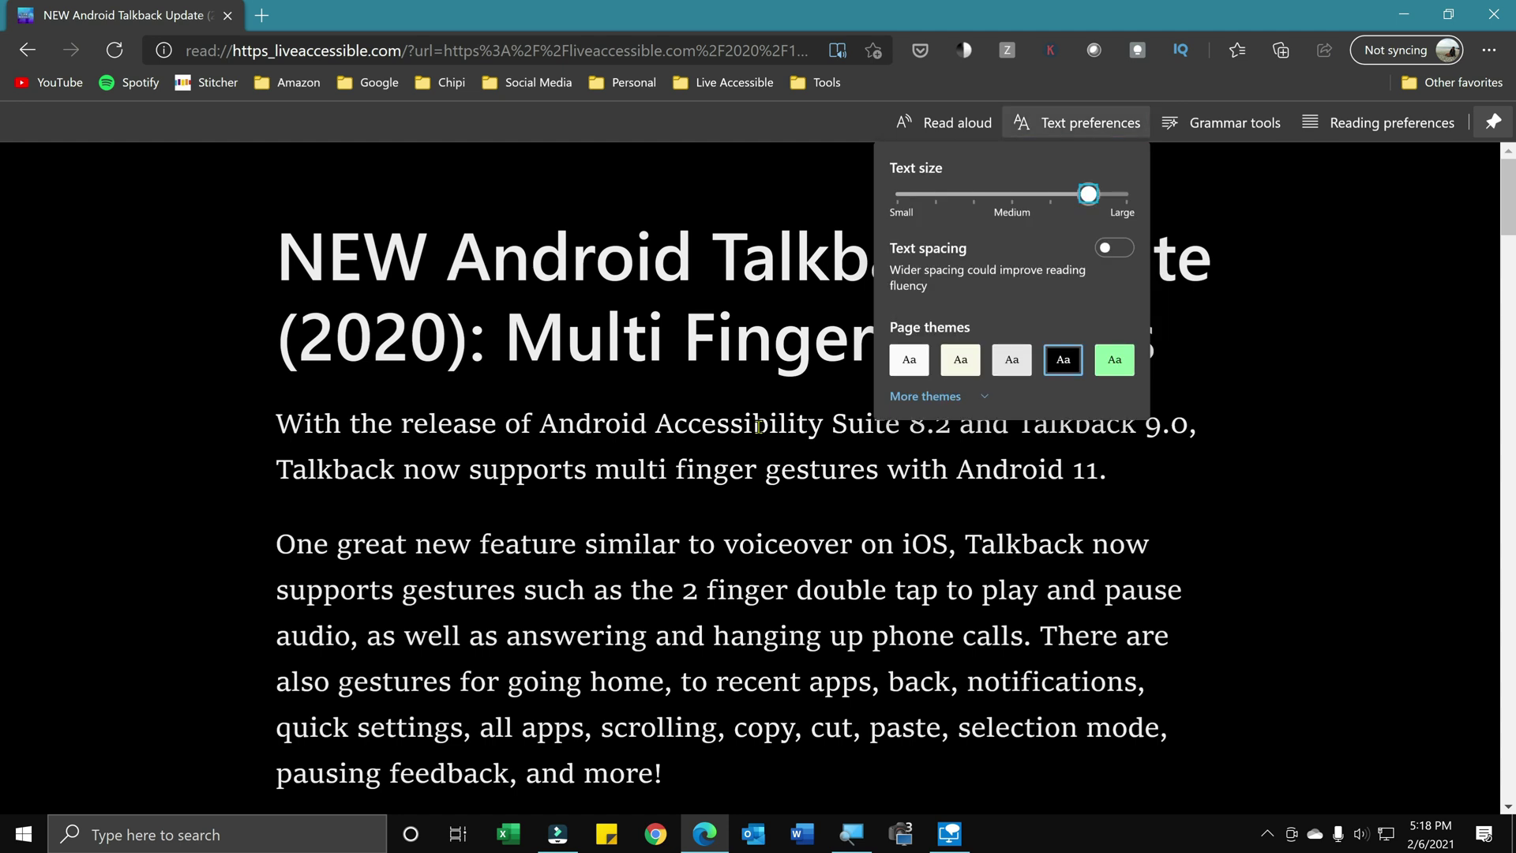
key("Left")
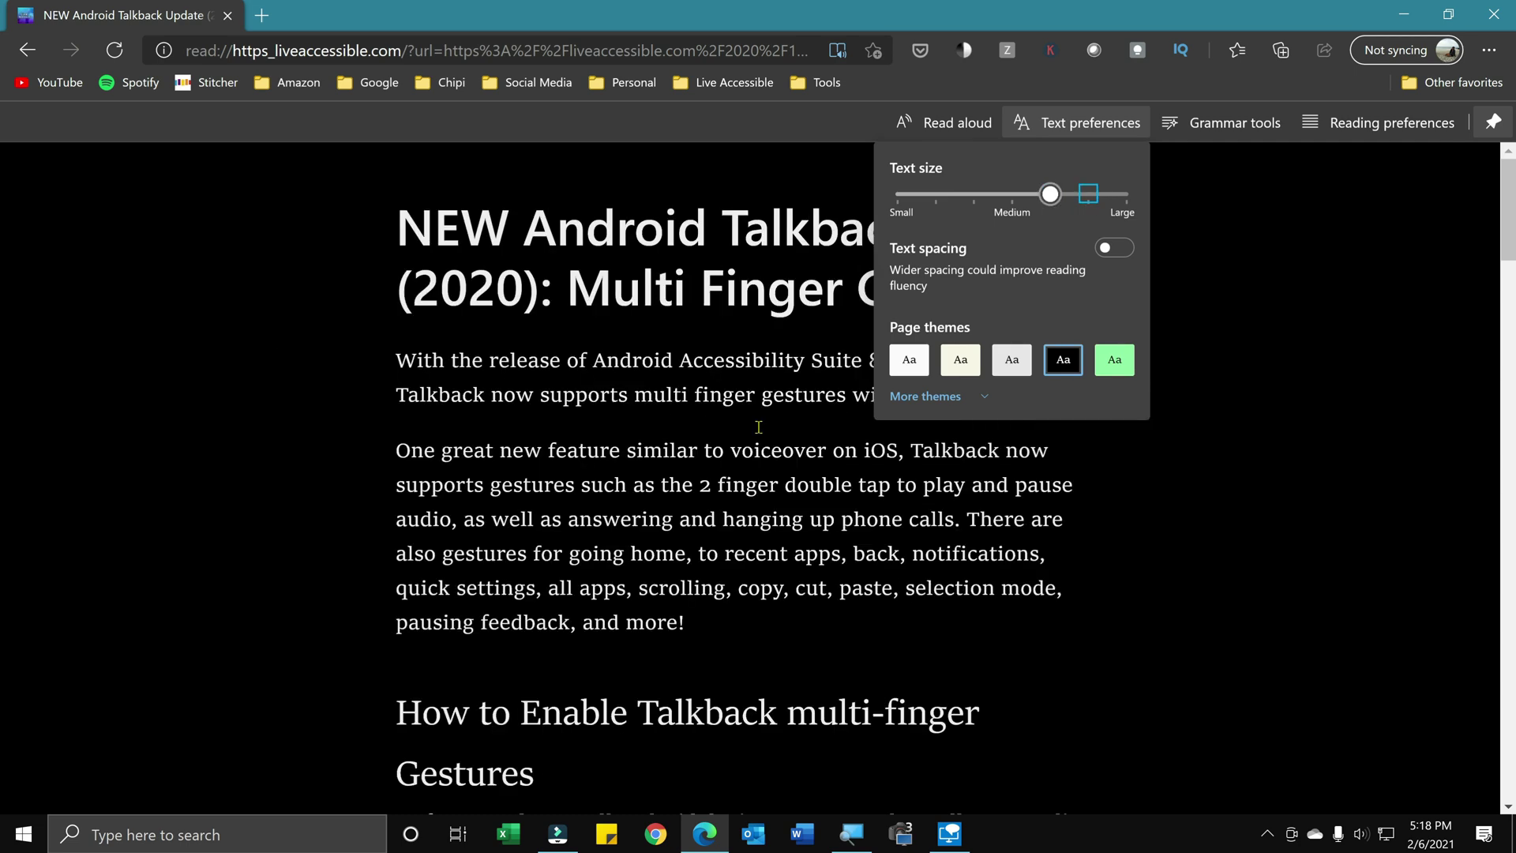
key("Right")
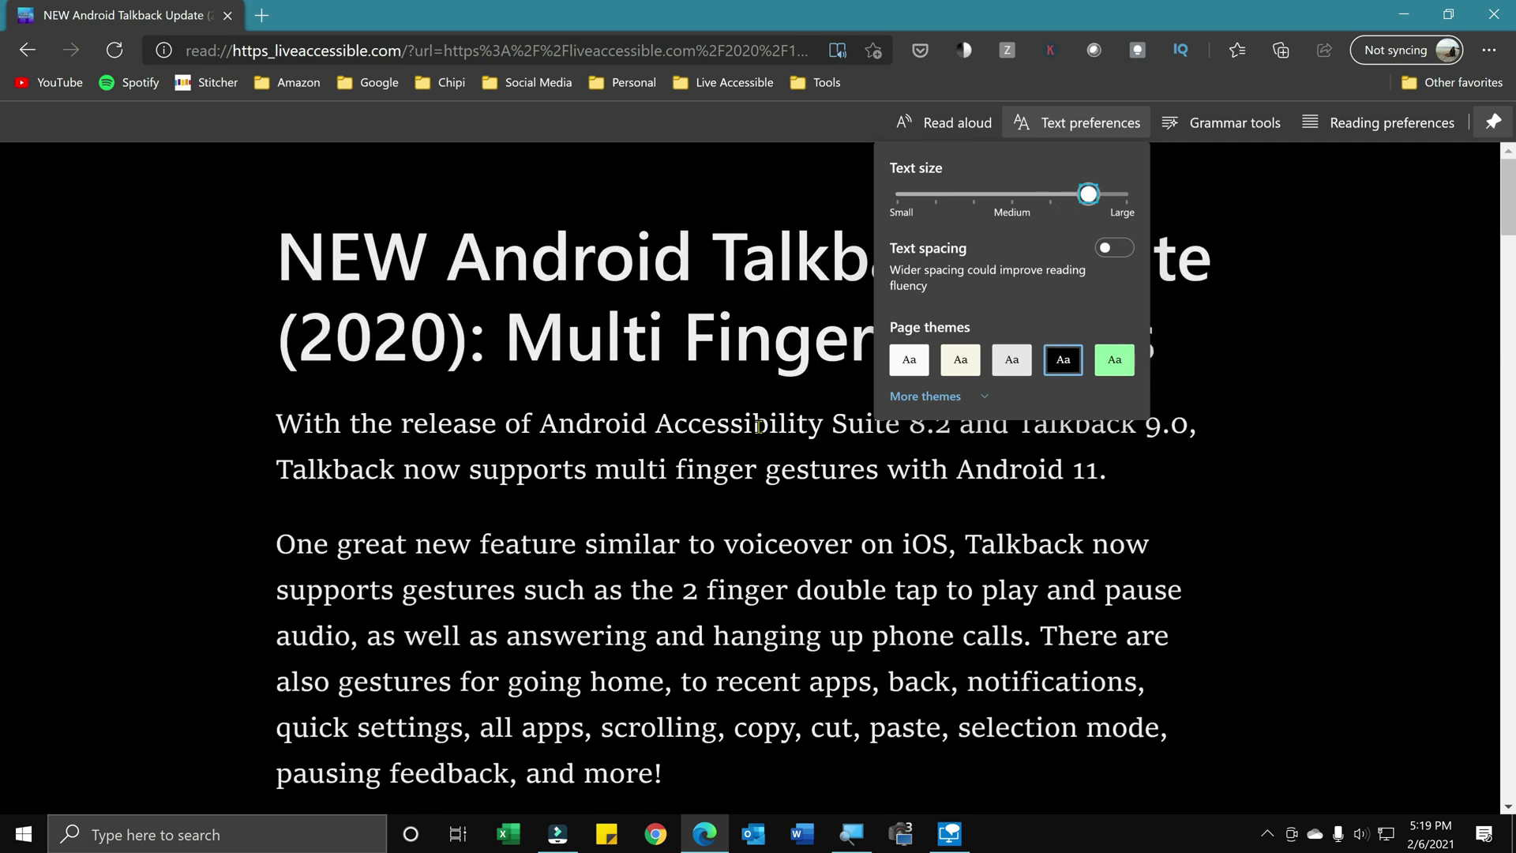
key("Right")
key("Left")
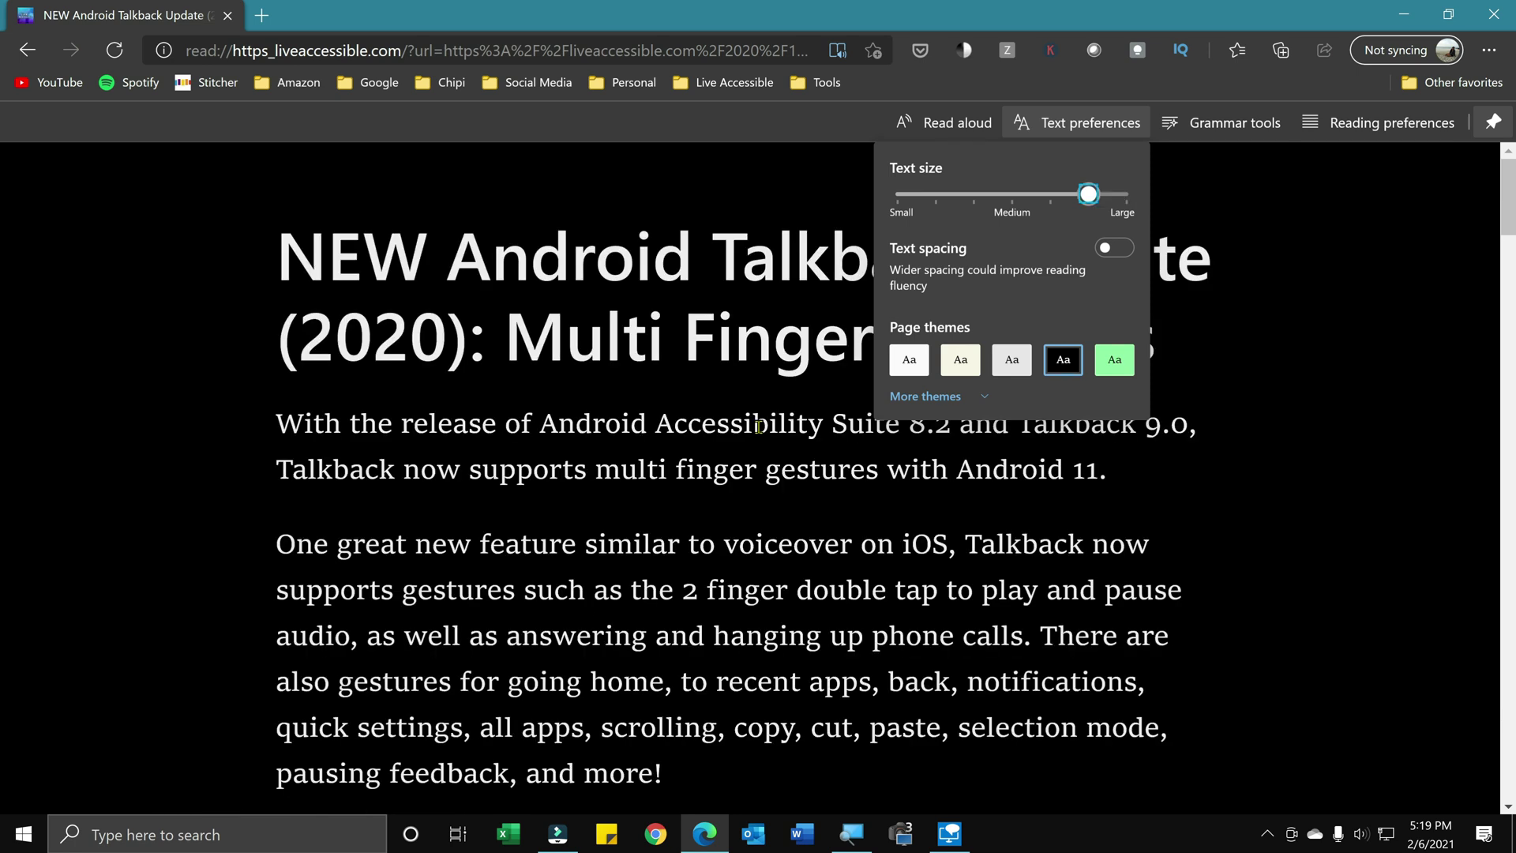